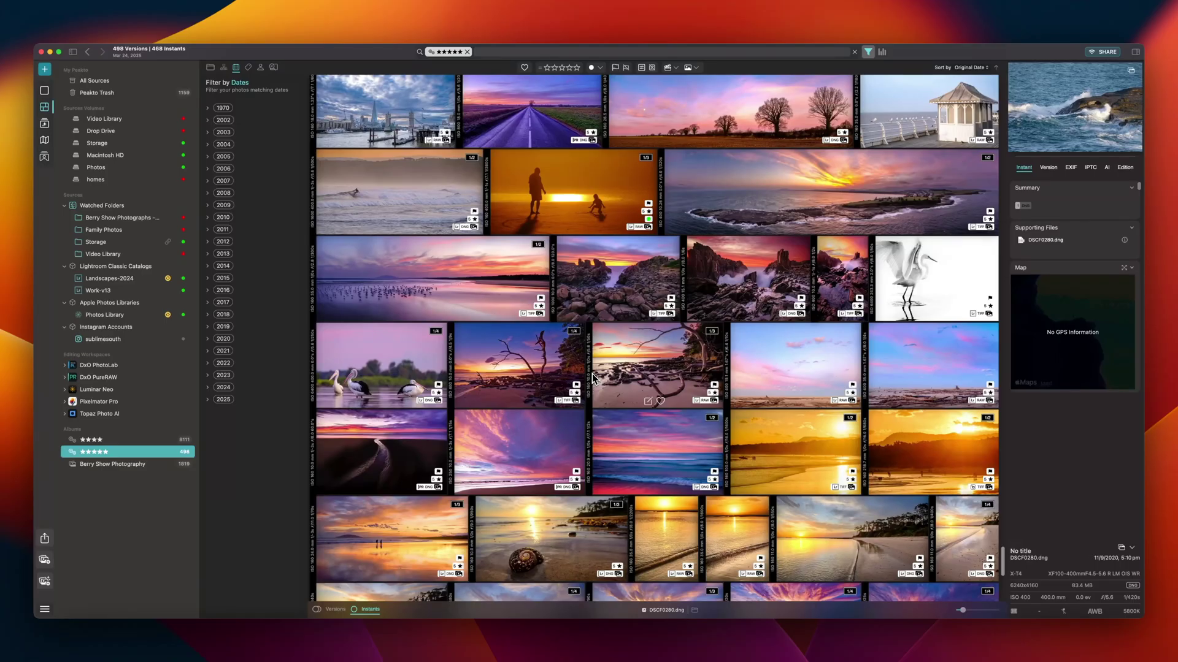
Attach the Landscapes-2024 Lightroom Classic catalog and browse its sunset and dune photos
click(48, 70)
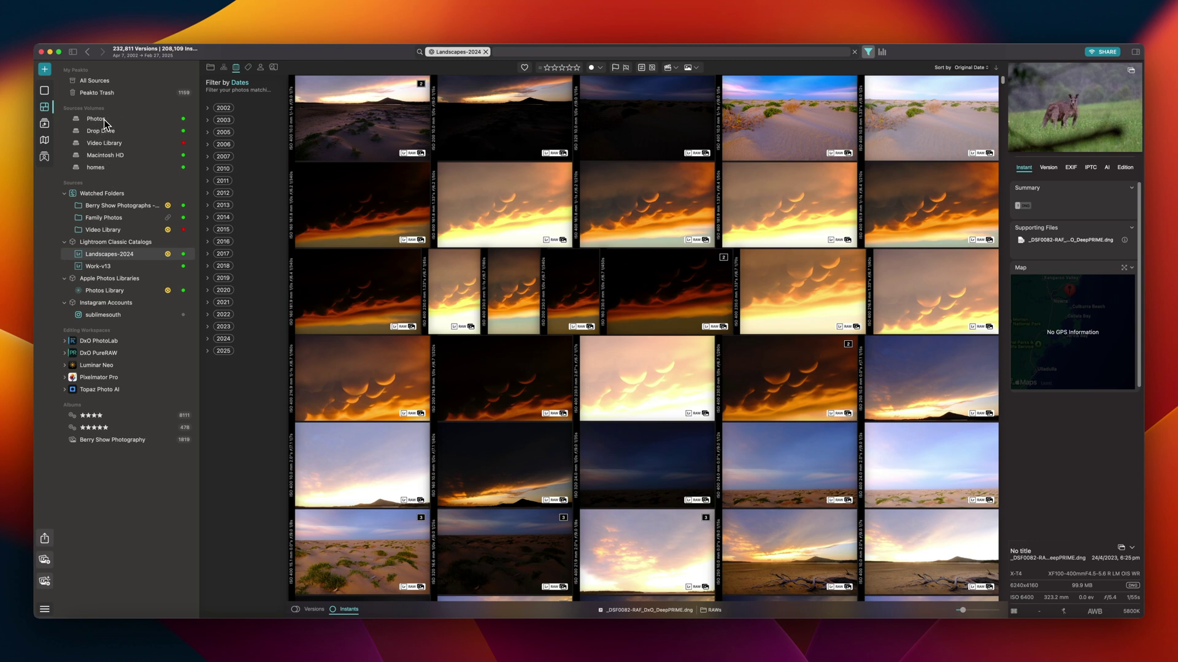
View the mammatus sunset photo in single view, then return to the thumbnail grid
click(667, 292)
click(652, 217)
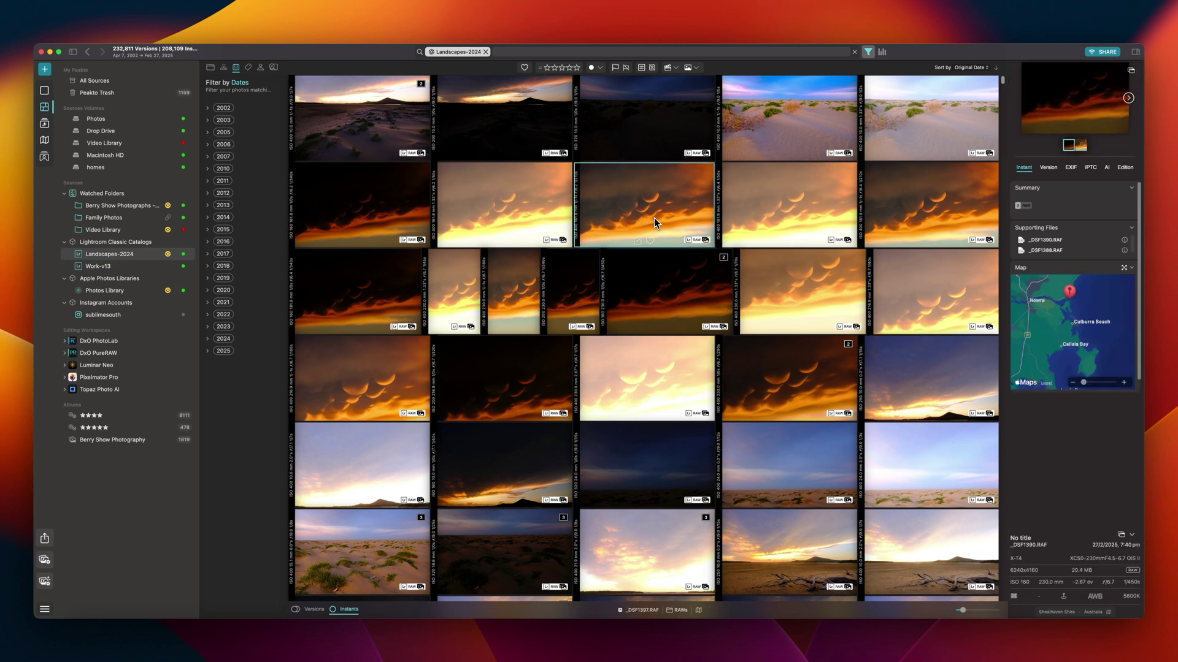
double_click(650, 212)
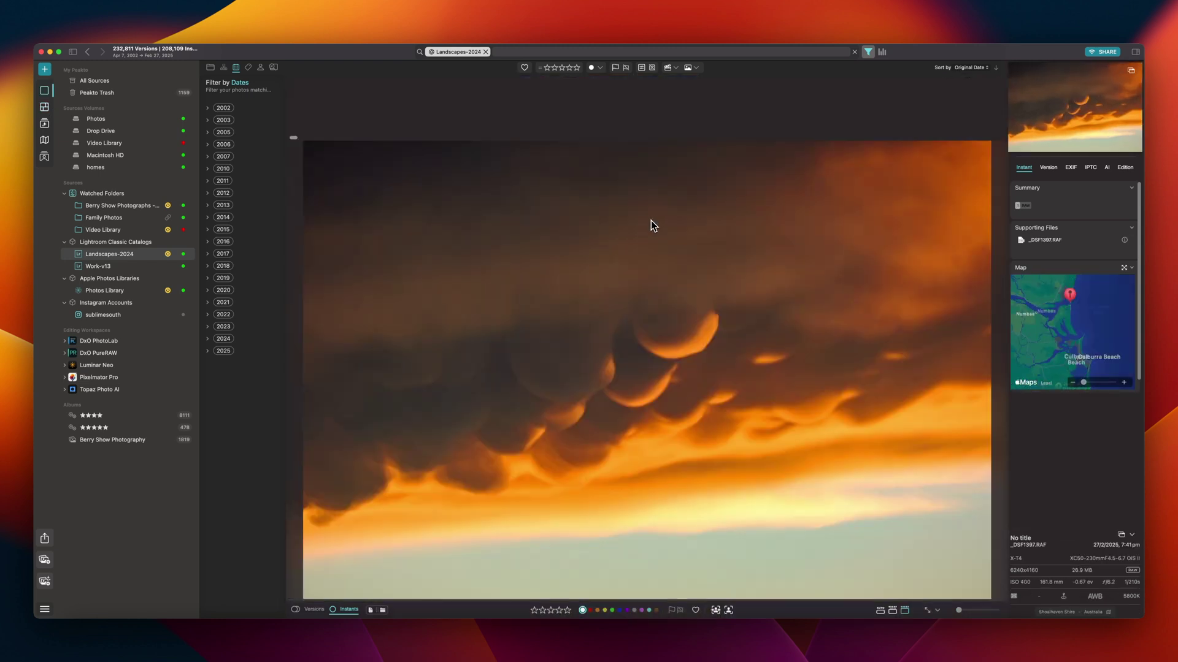
click(46, 107)
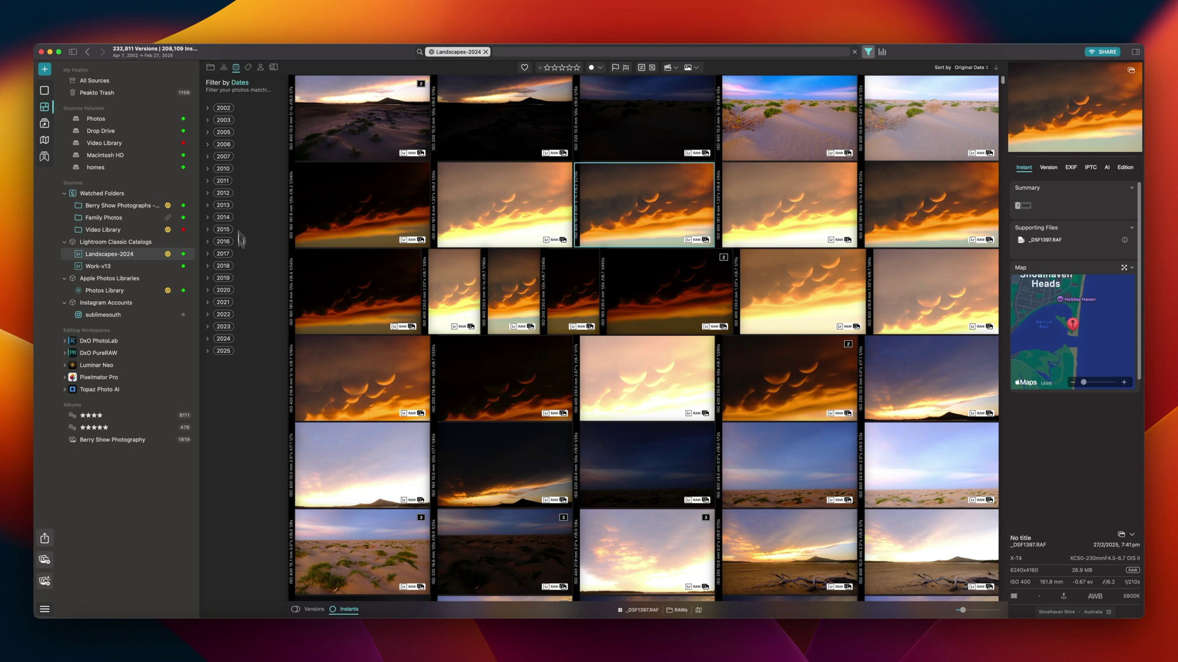
Expand the February 2025 dates, then filter by Folders and browse the 2025 folder tree
click(208, 353)
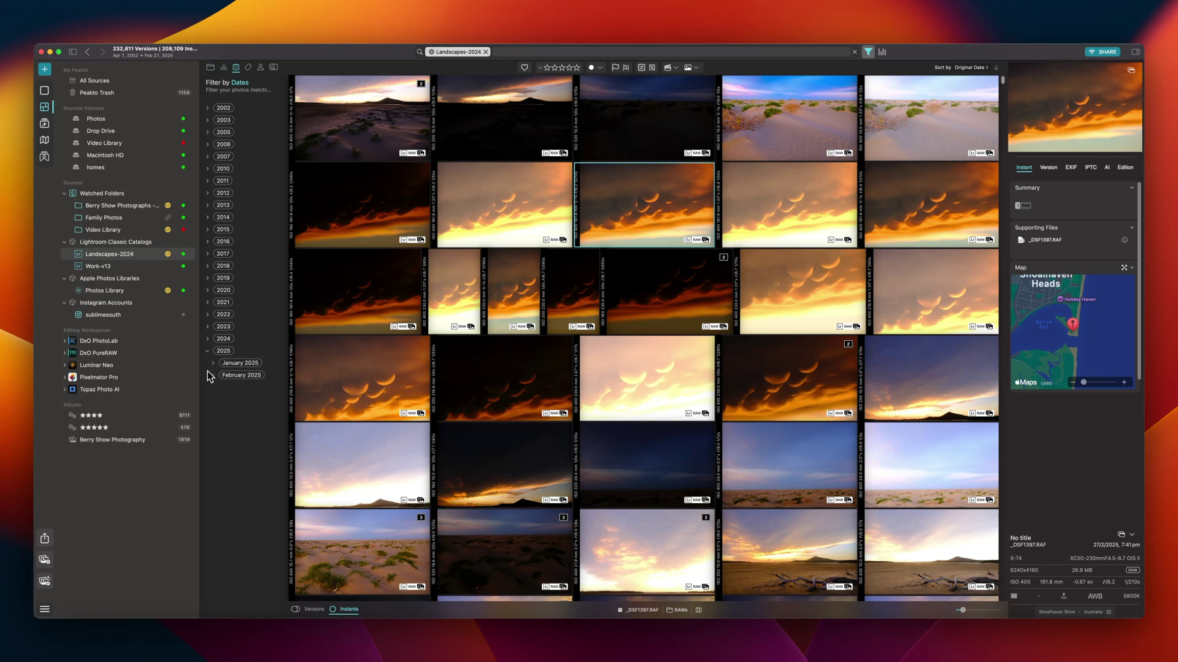
click(213, 375)
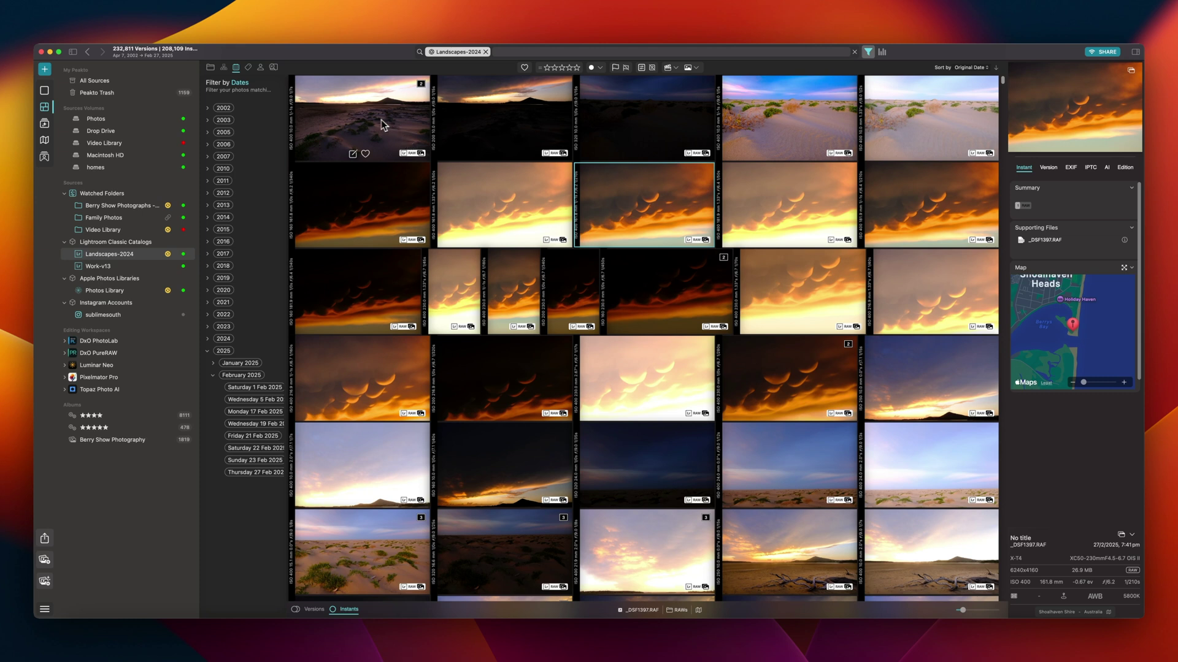
click(211, 68)
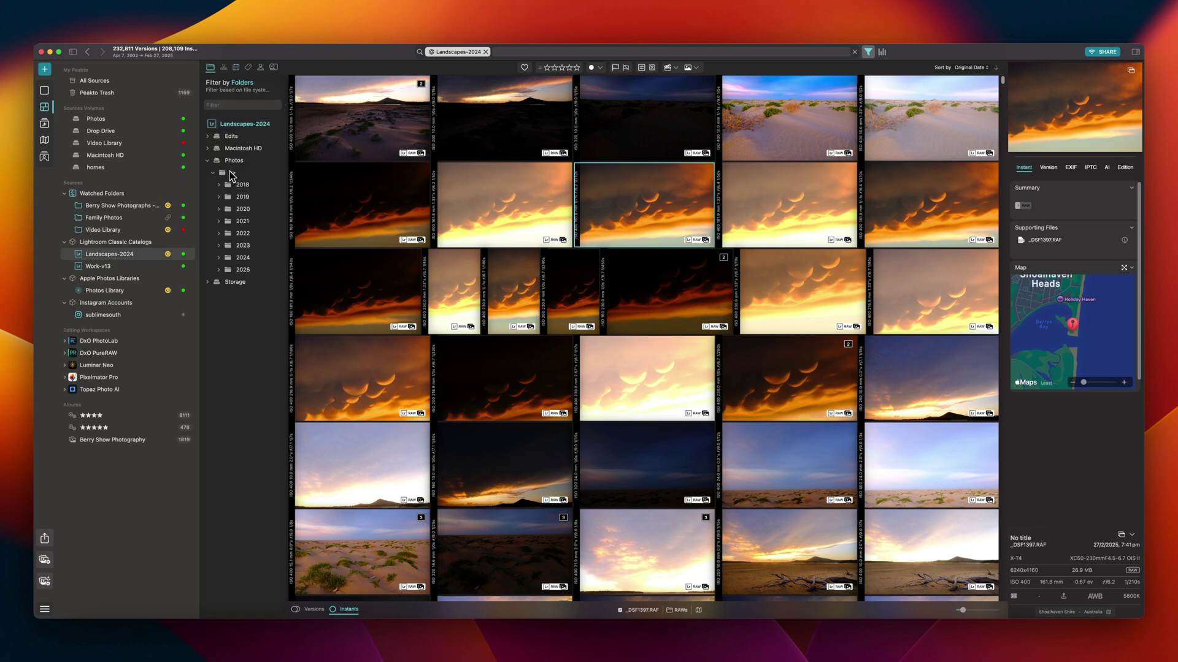
click(219, 270)
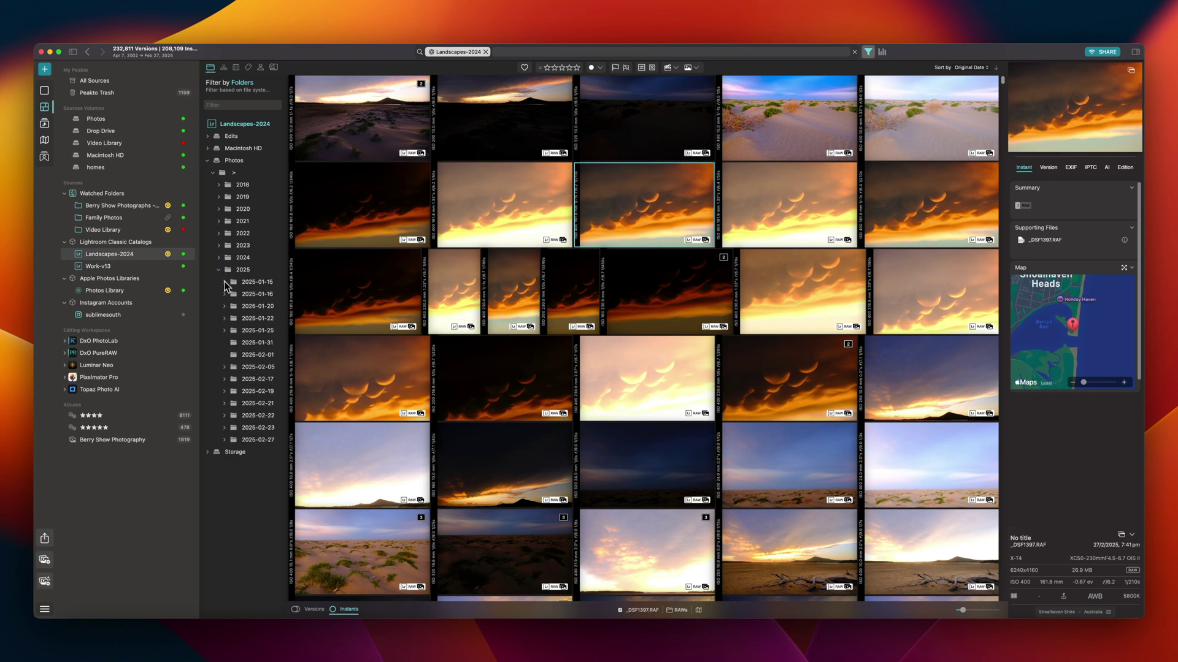
click(225, 440)
click(208, 162)
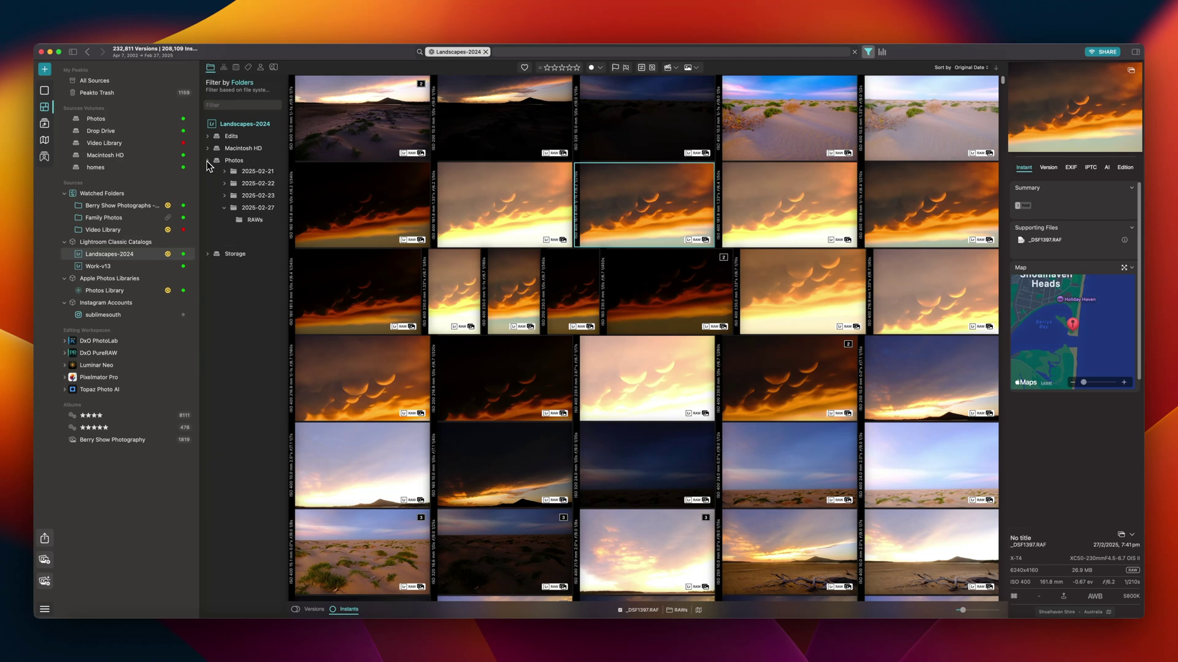
Filter by Keywords and apply the AI Marsupial keyword under Animal
click(248, 67)
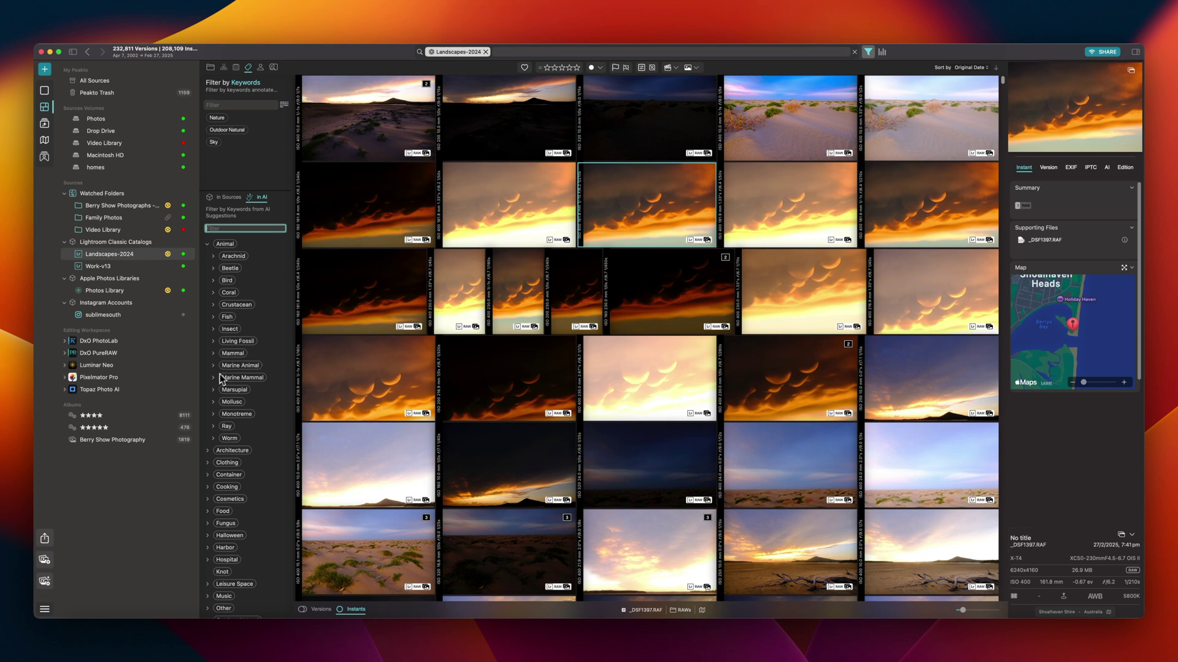
click(222, 390)
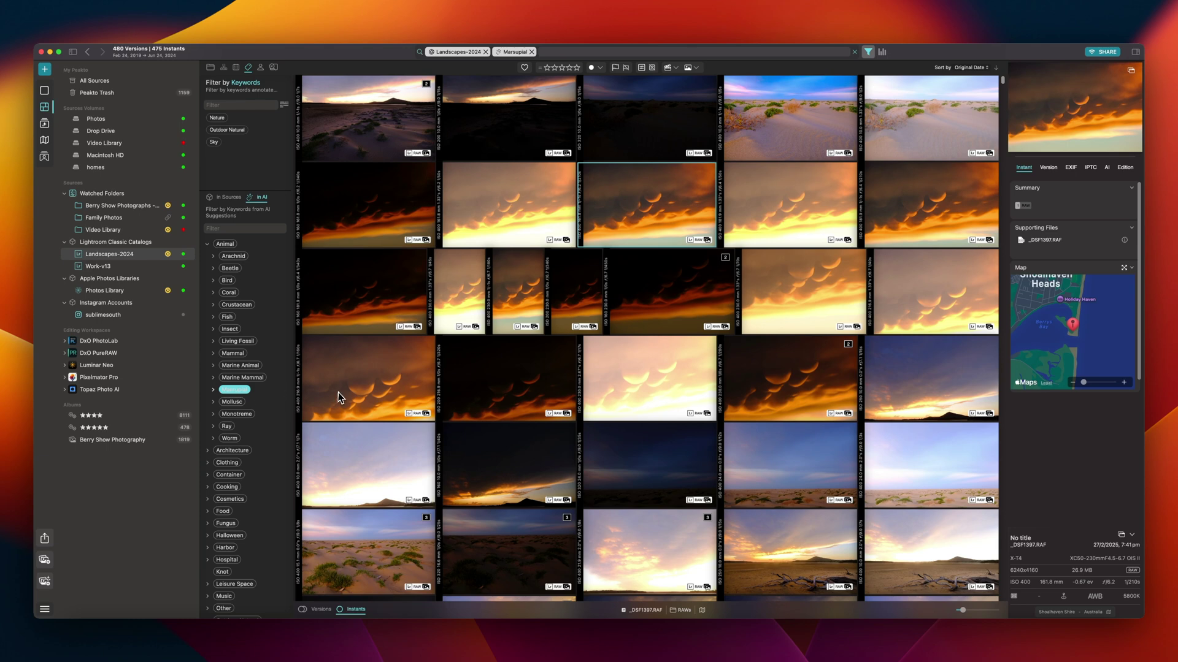
scroll(661, 374, down, 15)
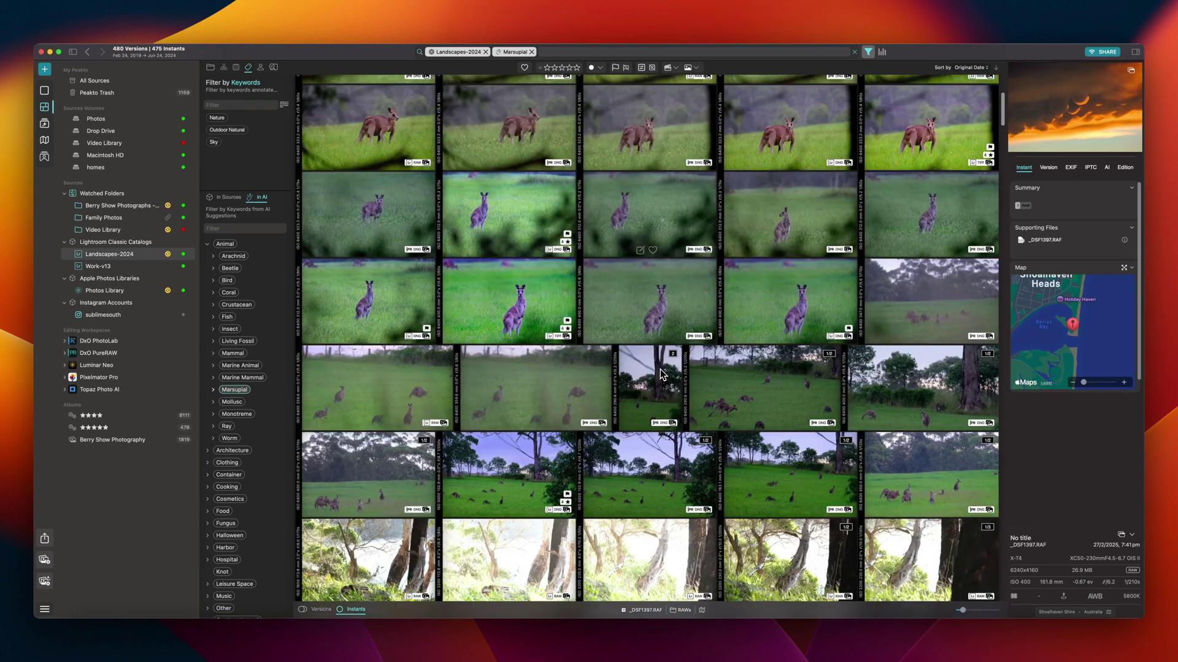
scroll(660, 374, down, 10)
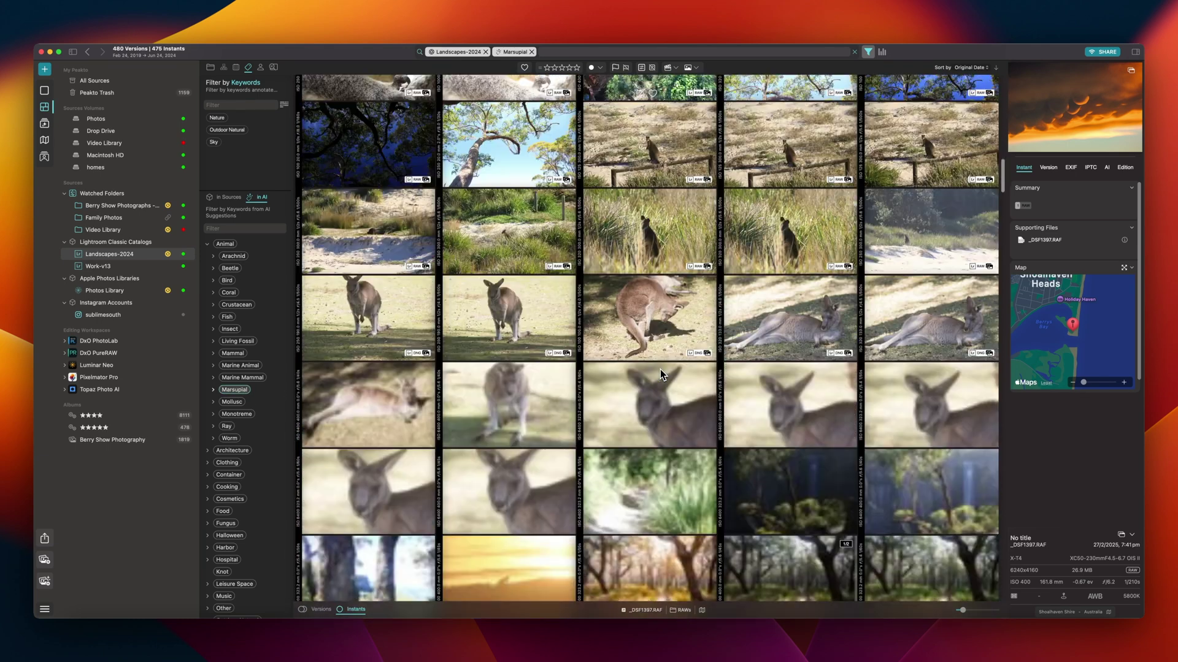
scroll(661, 372, down, 10)
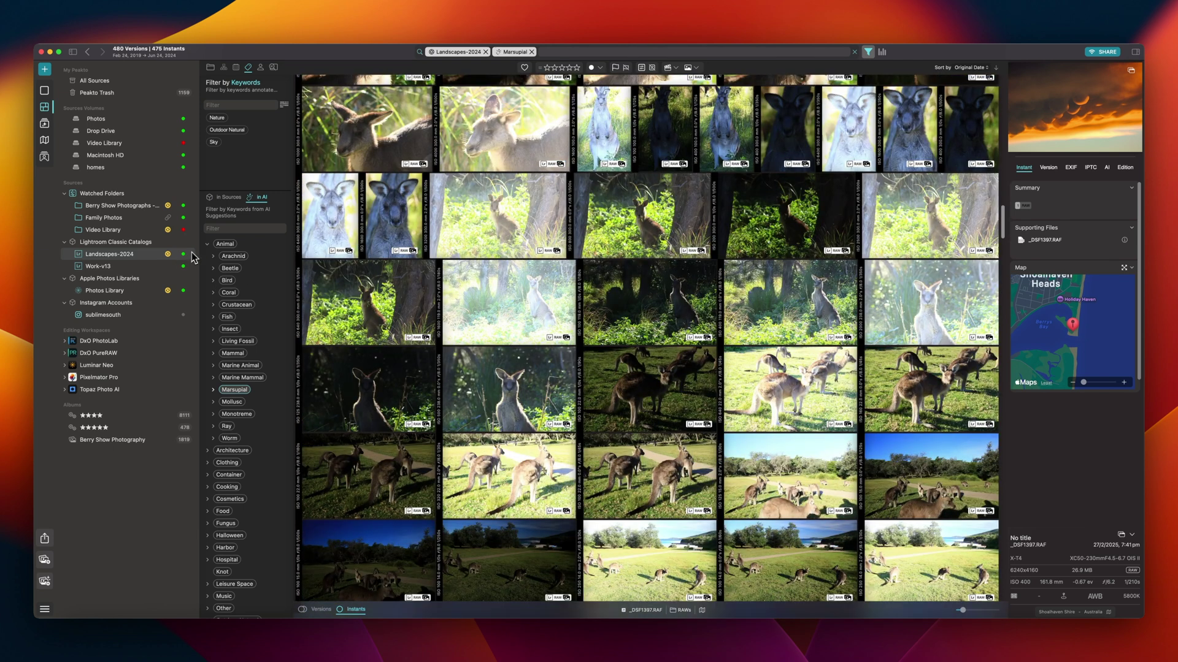
click(209, 244)
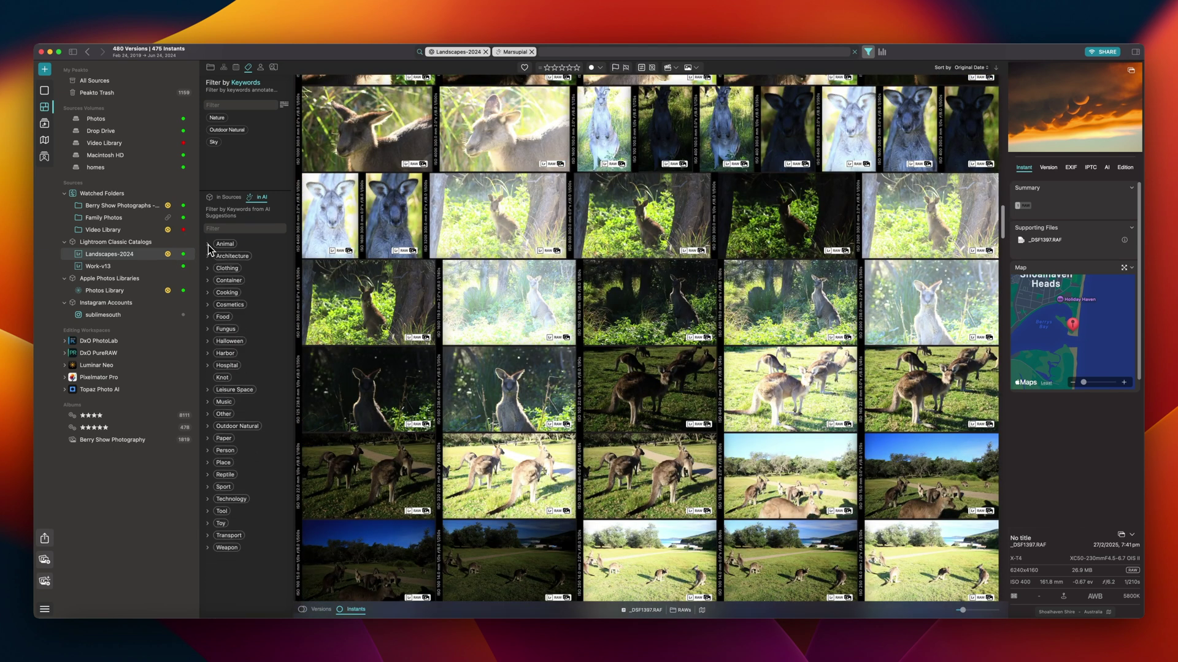
Remove the Marsupial filter from the search bar to show all catalog photos again
mouse_move(529, 59)
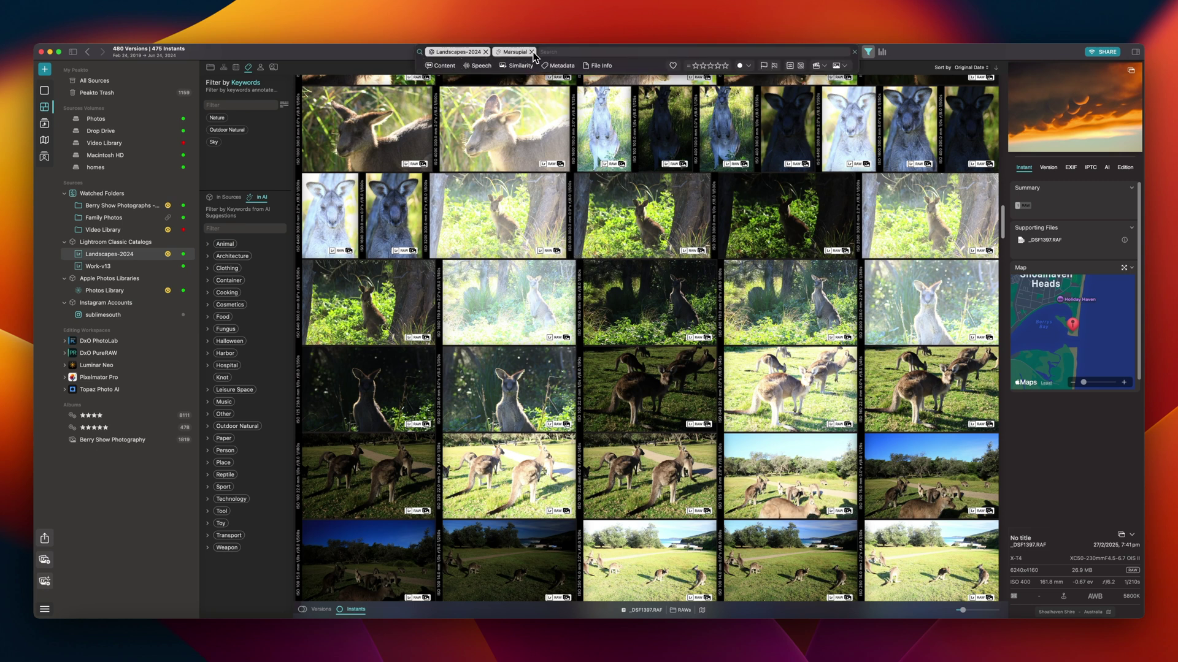
click(532, 52)
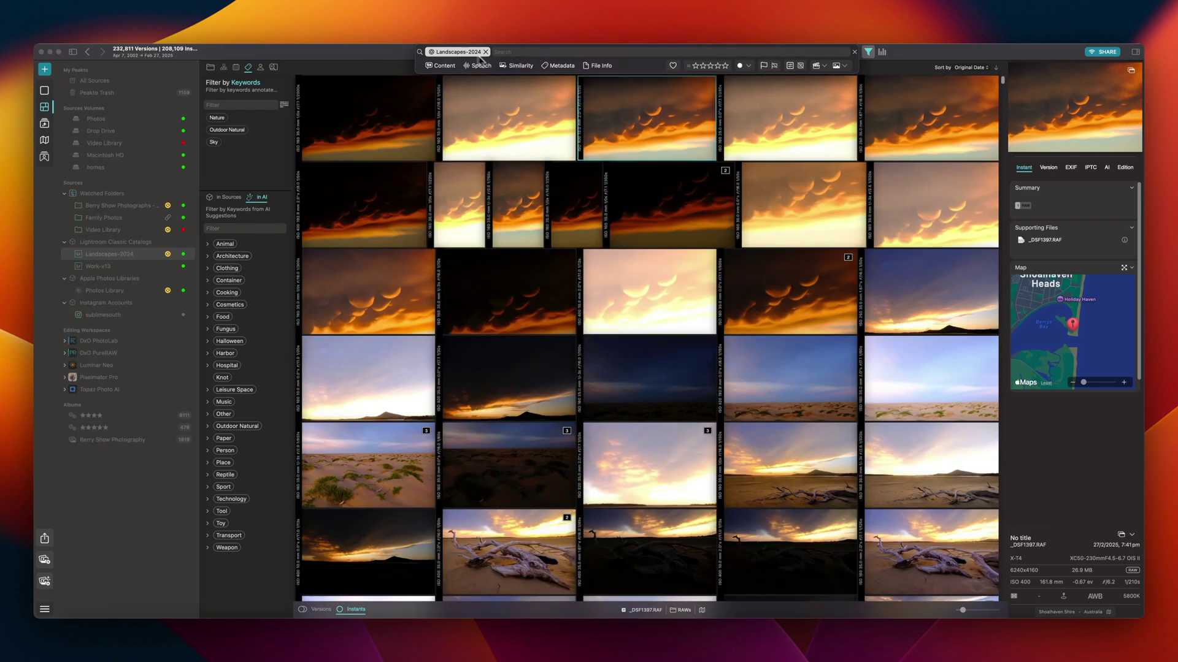
mouse_move(497, 77)
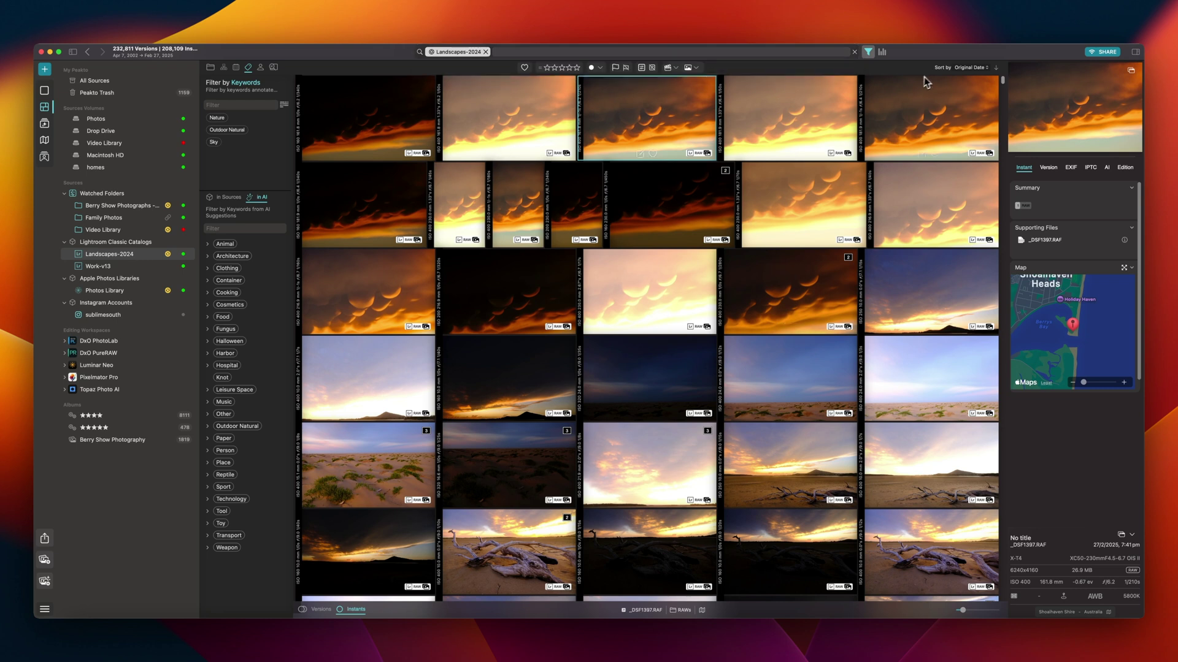
Clear the photo selection and toggle the date histogram timeline on and off
click(892, 71)
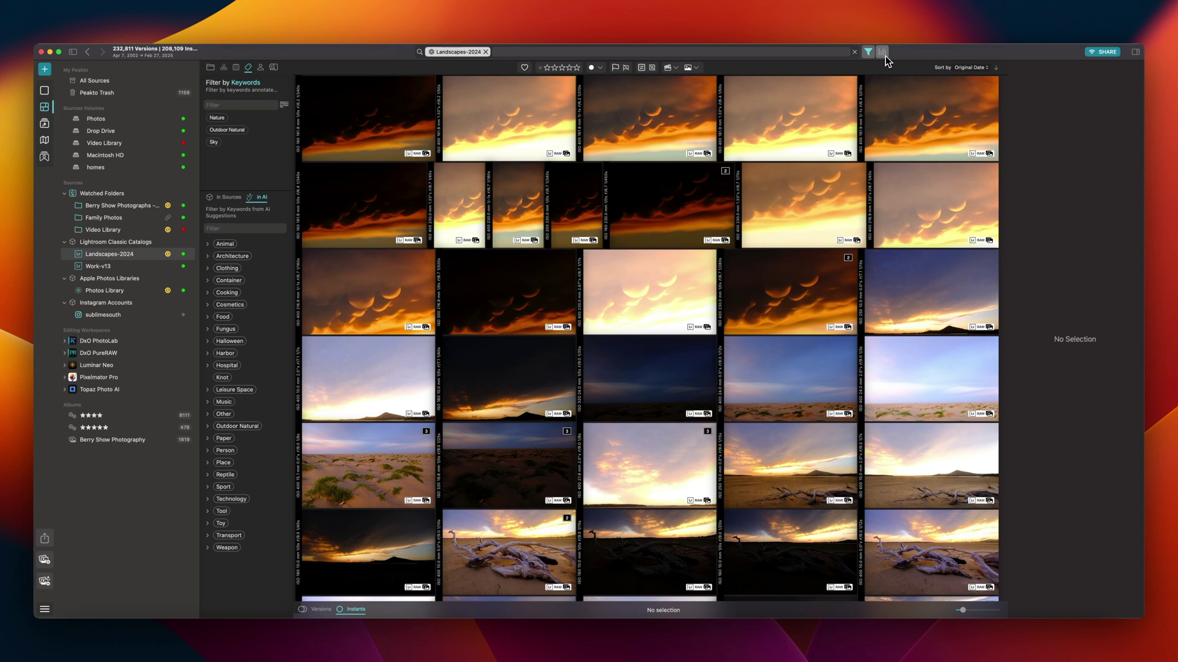
click(884, 54)
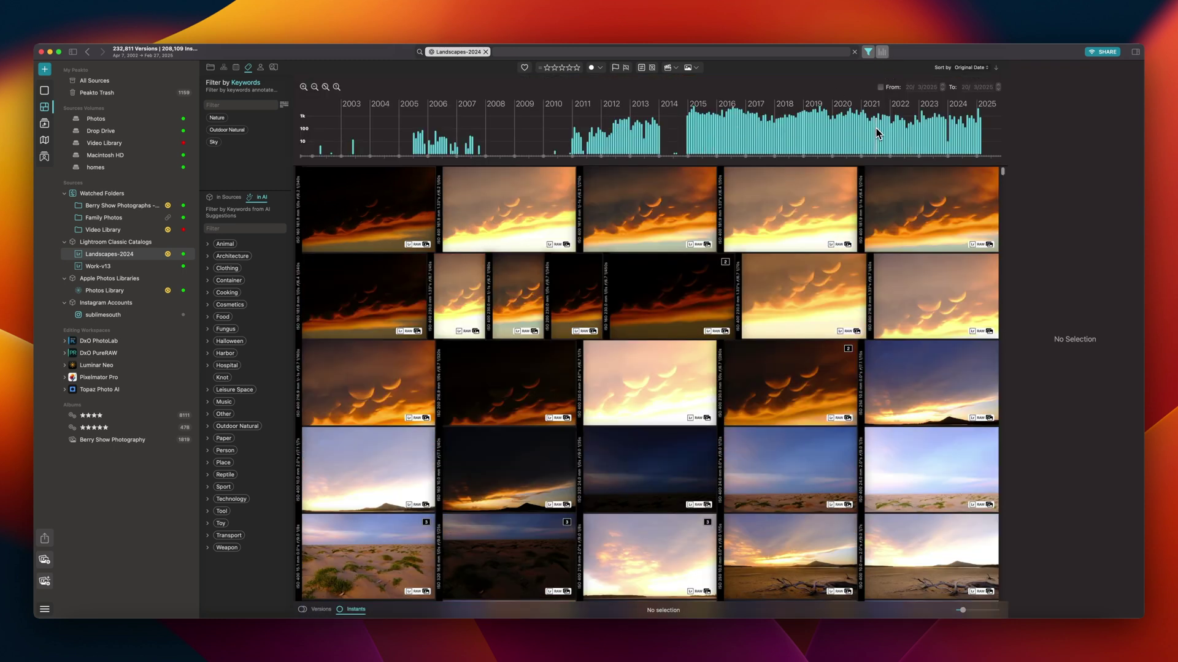
click(882, 52)
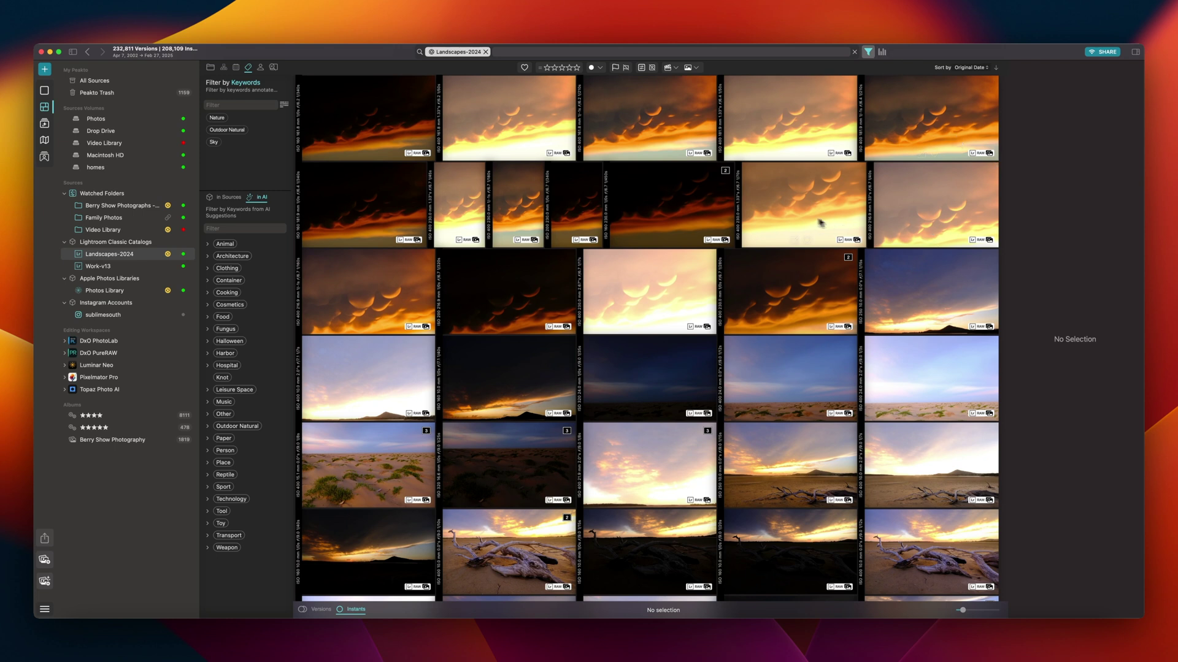
Select the _DSF1389 sunset photo, review its EXIF data, then show its IPTC details
click(810, 220)
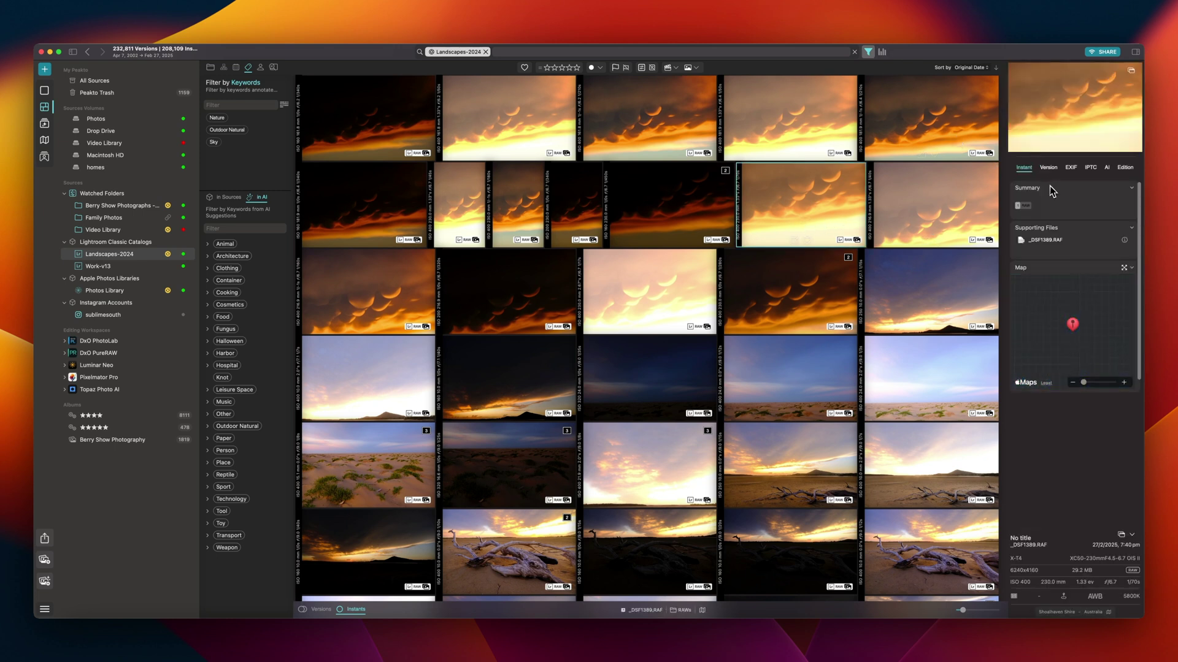
click(1070, 169)
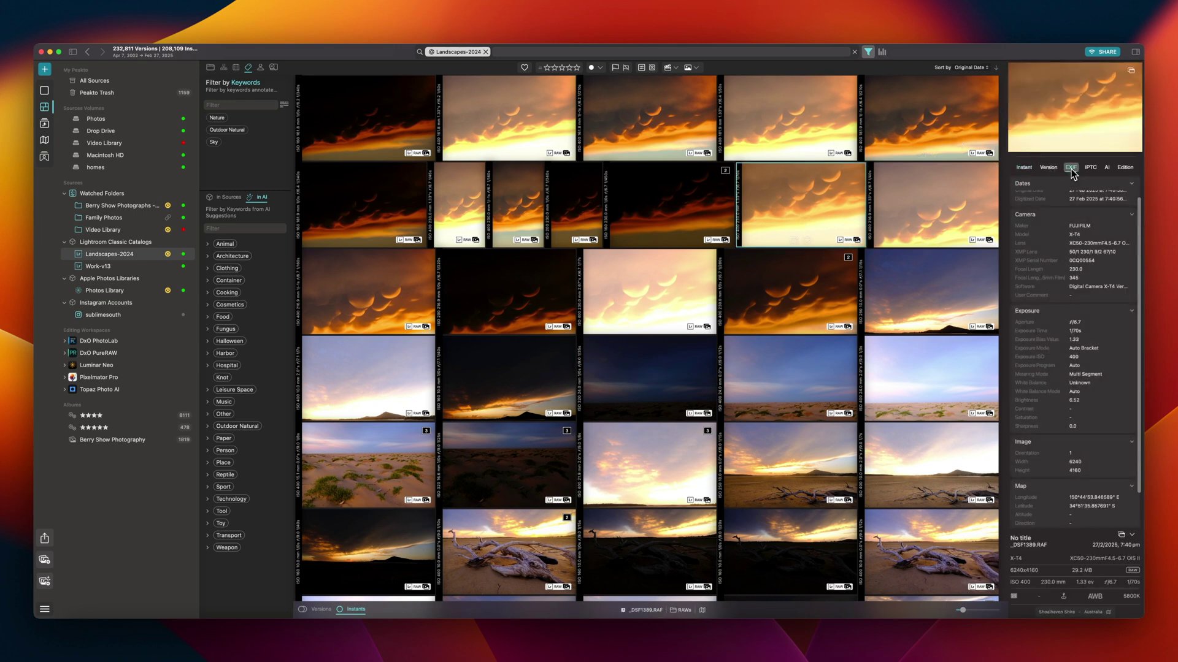
scroll(1085, 241, down, 3)
click(1094, 170)
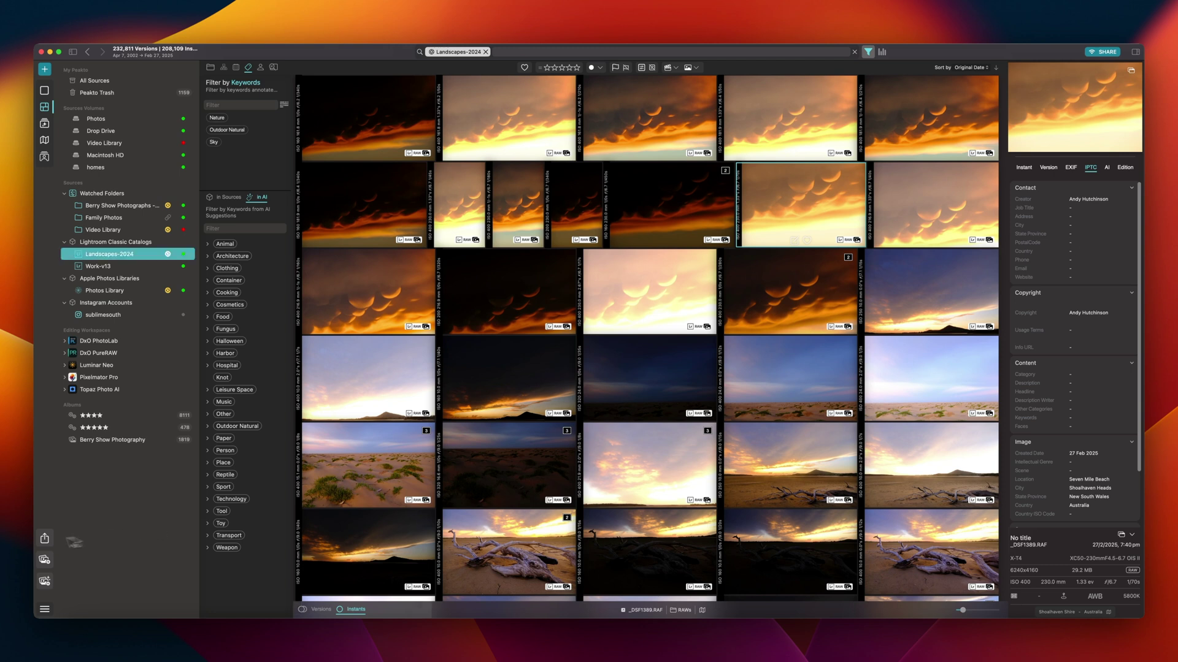
click(45, 539)
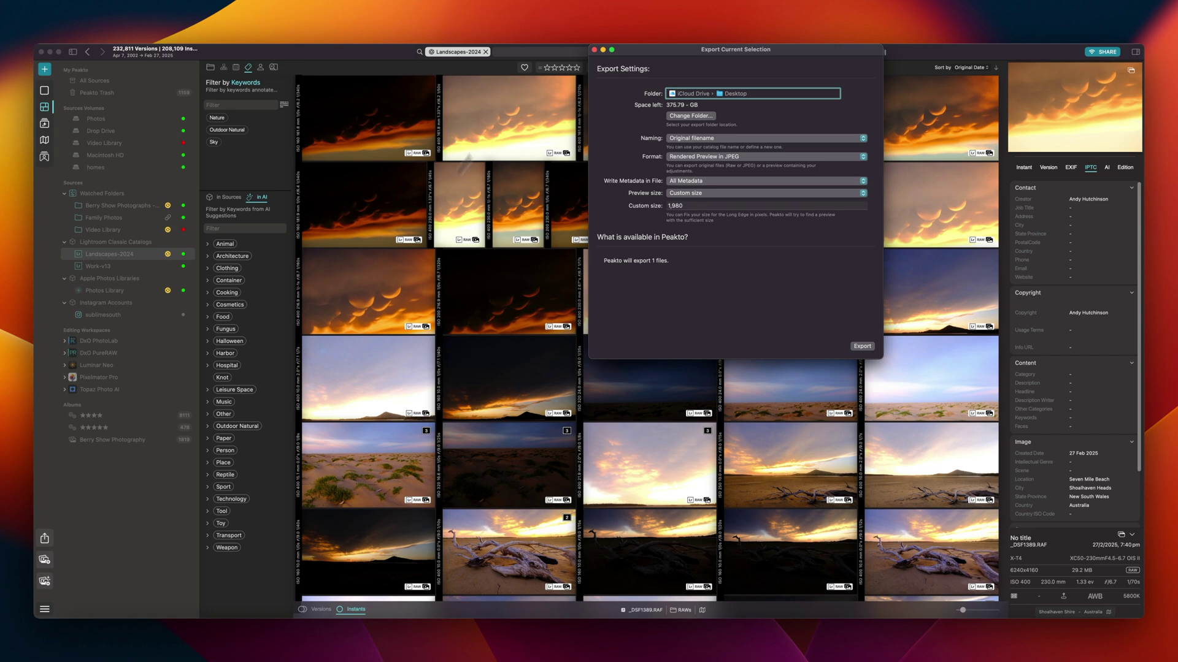
click(595, 50)
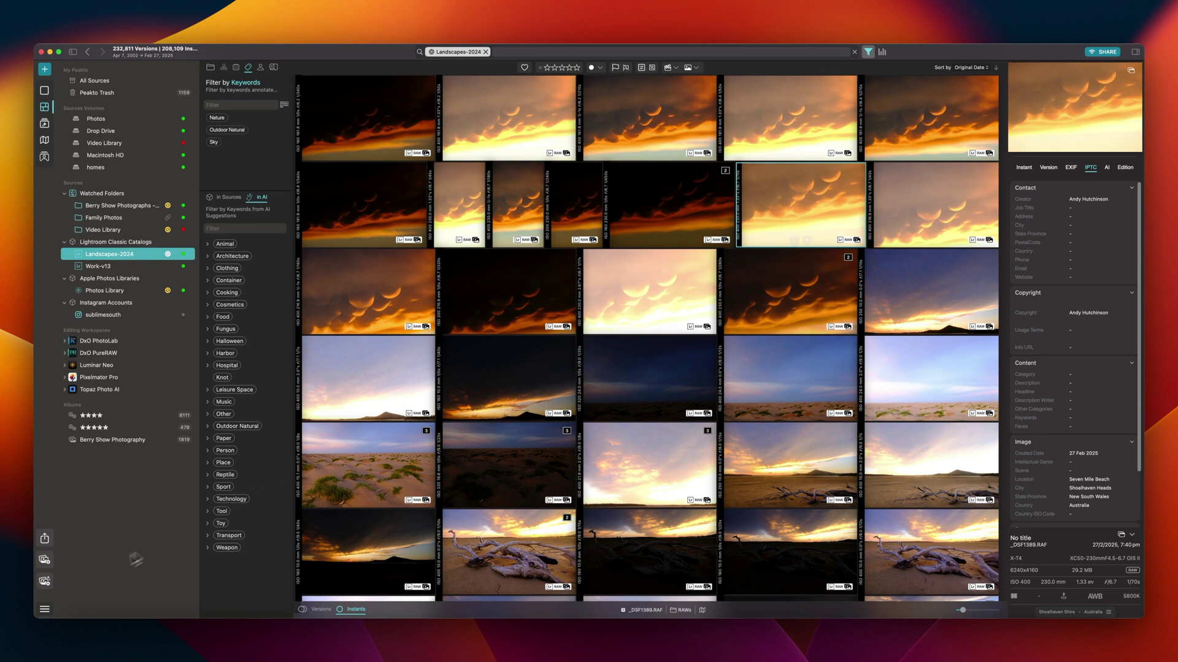
click(44, 560)
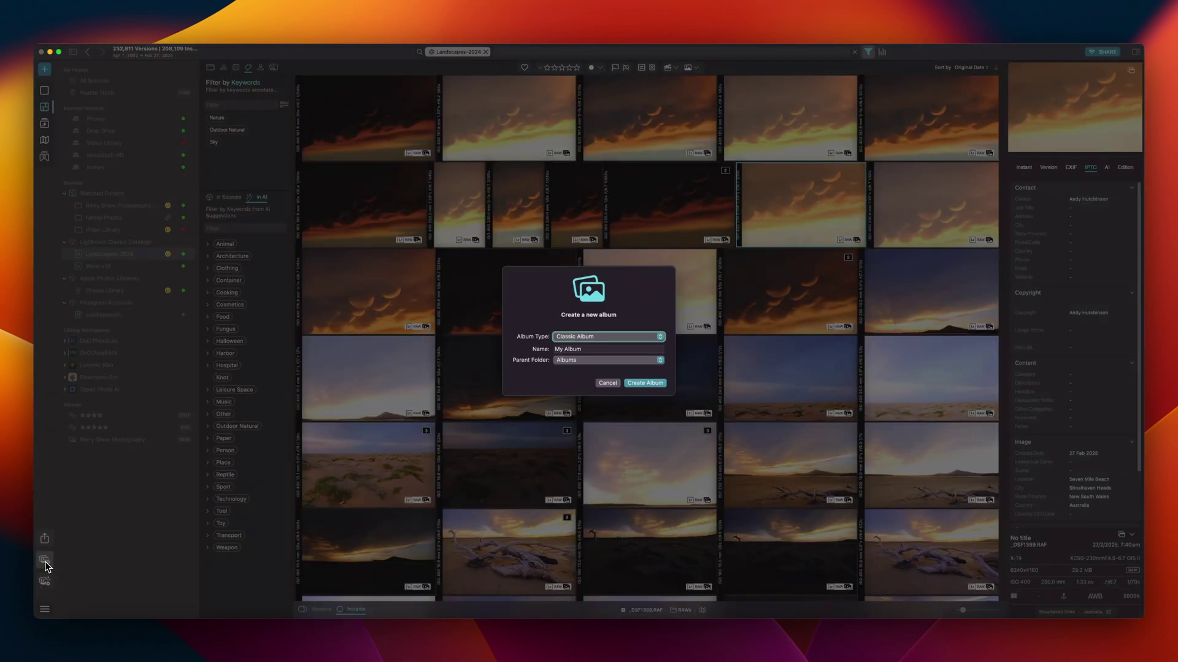
click(607, 384)
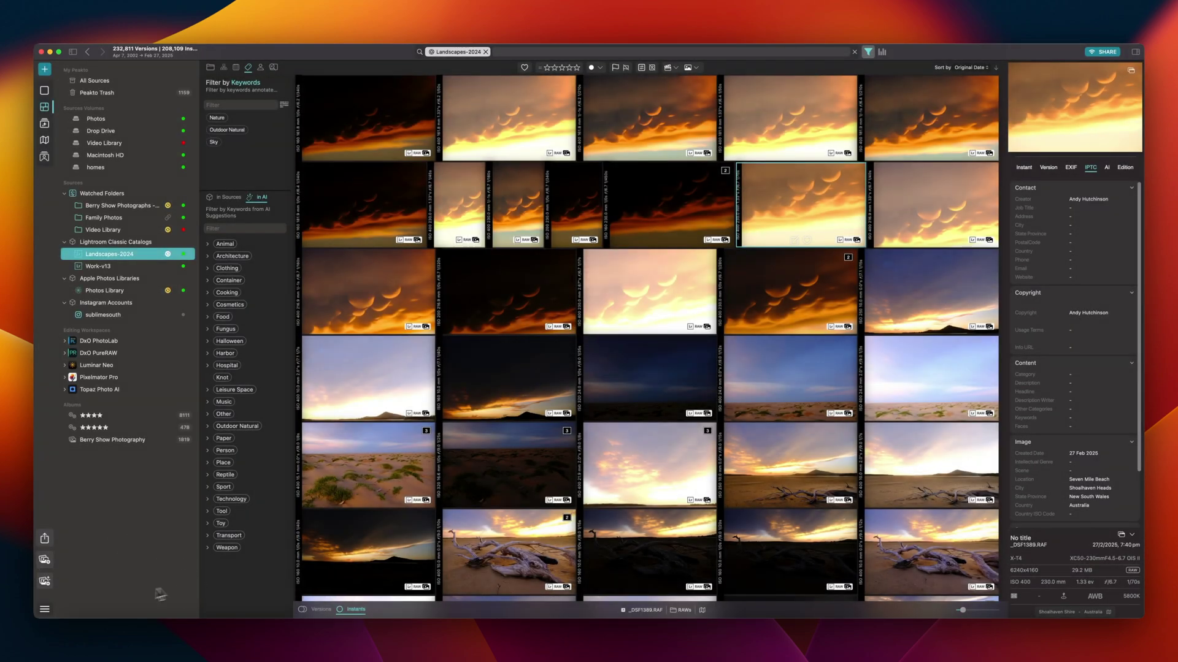
Open and dismiss the Create Smart Album dialog, then browse All Sources filtered by Dates
click(45, 581)
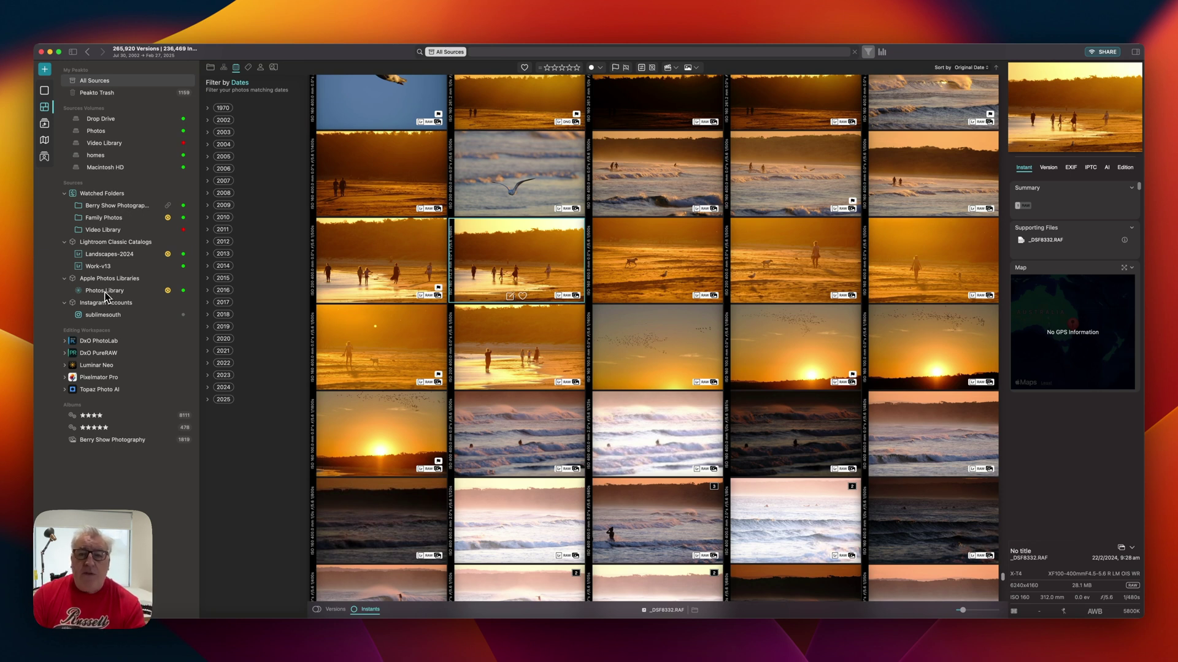
Open the Berry Show Photography album, select rodeo photo _DSF7078.jpg, and bring up the search options
click(132, 441)
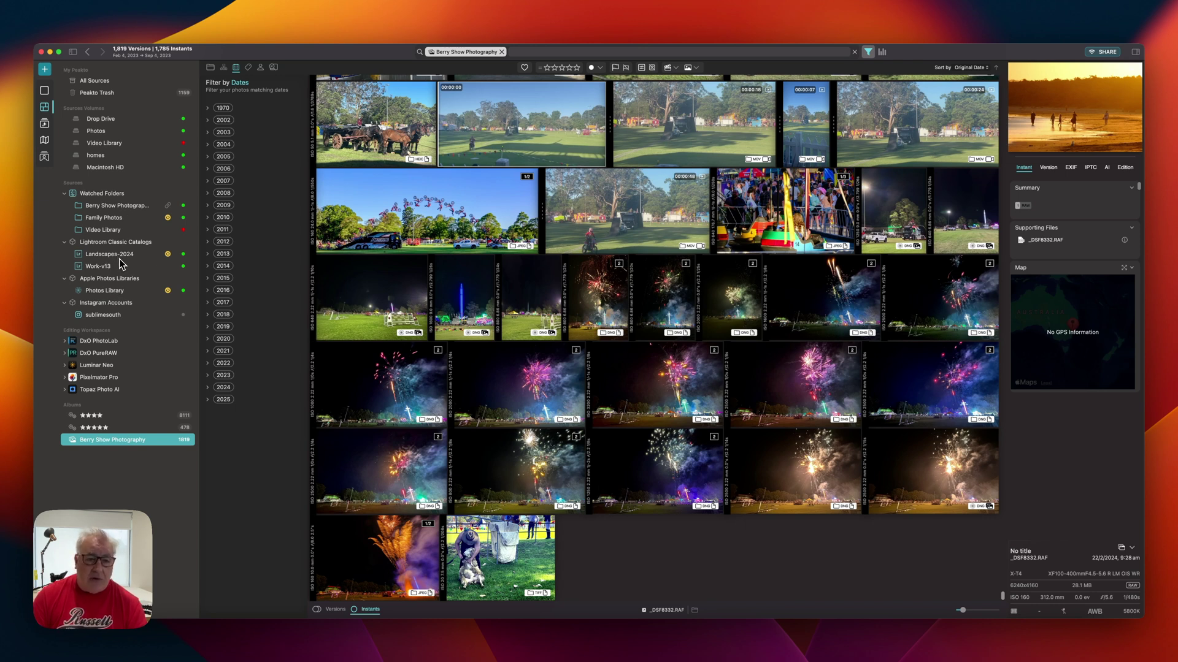
scroll(778, 506, up, 10)
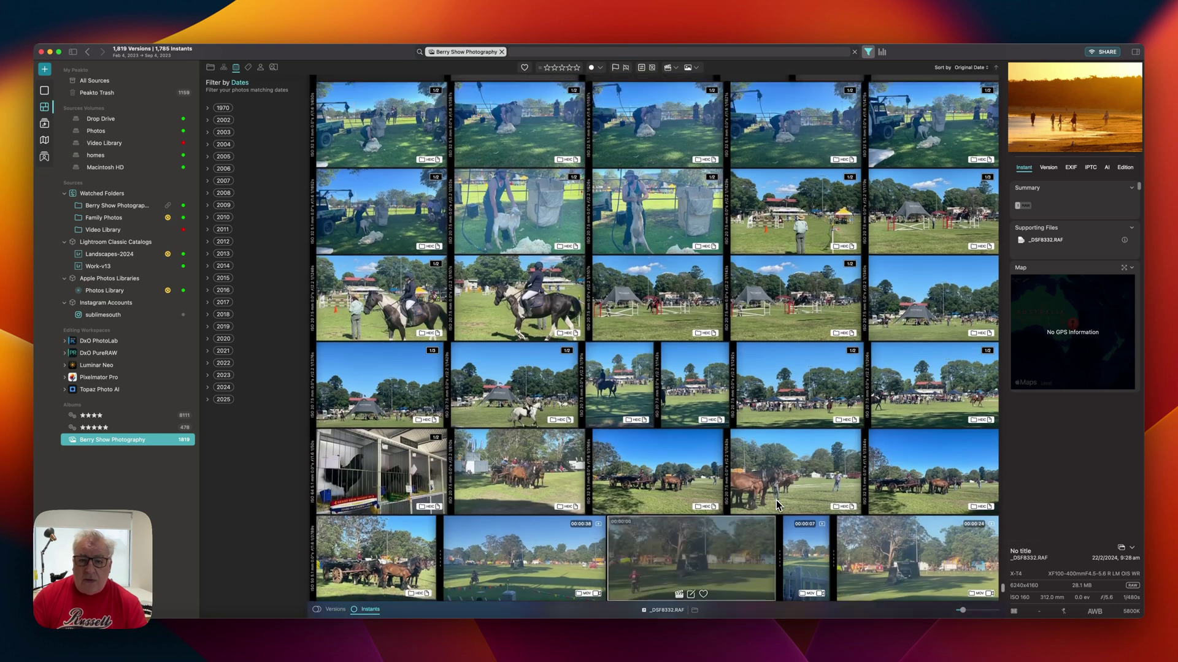
scroll(776, 504, up, 15)
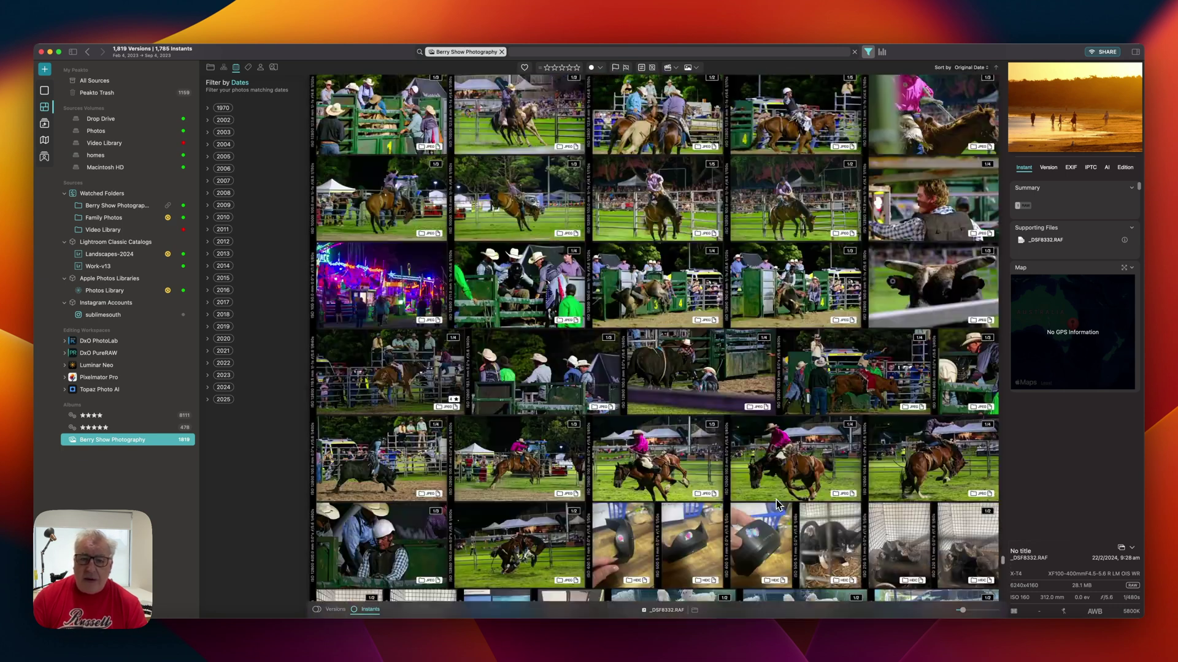
scroll(777, 504, up, 10)
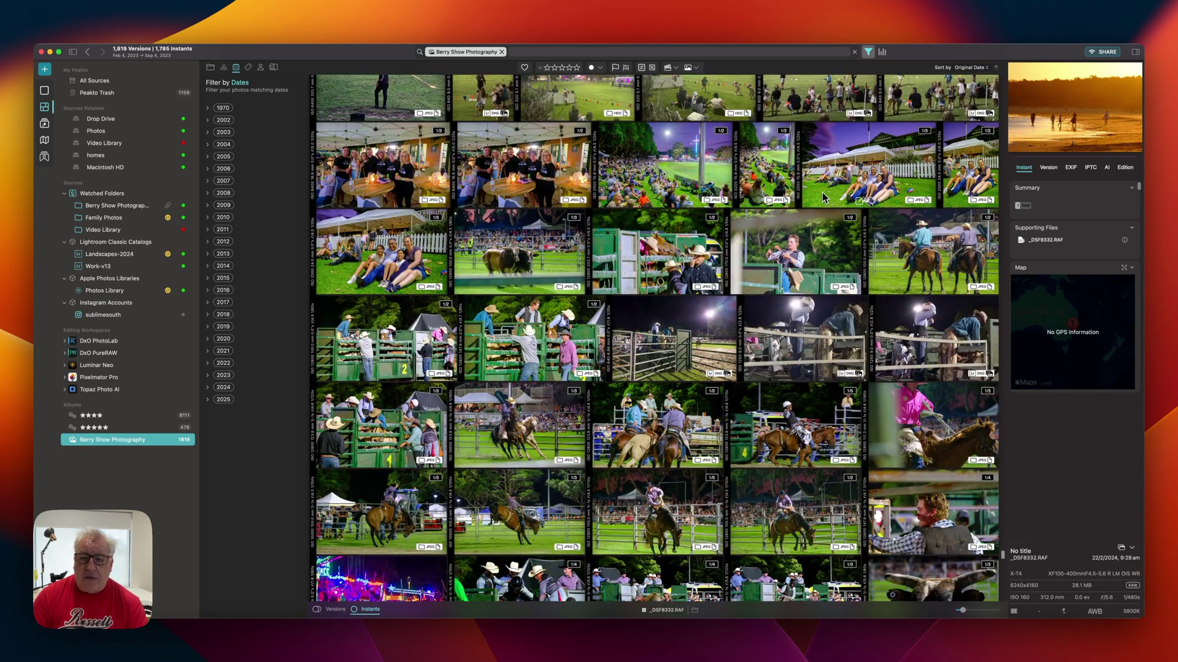
scroll(697, 322, down, 5)
click(553, 123)
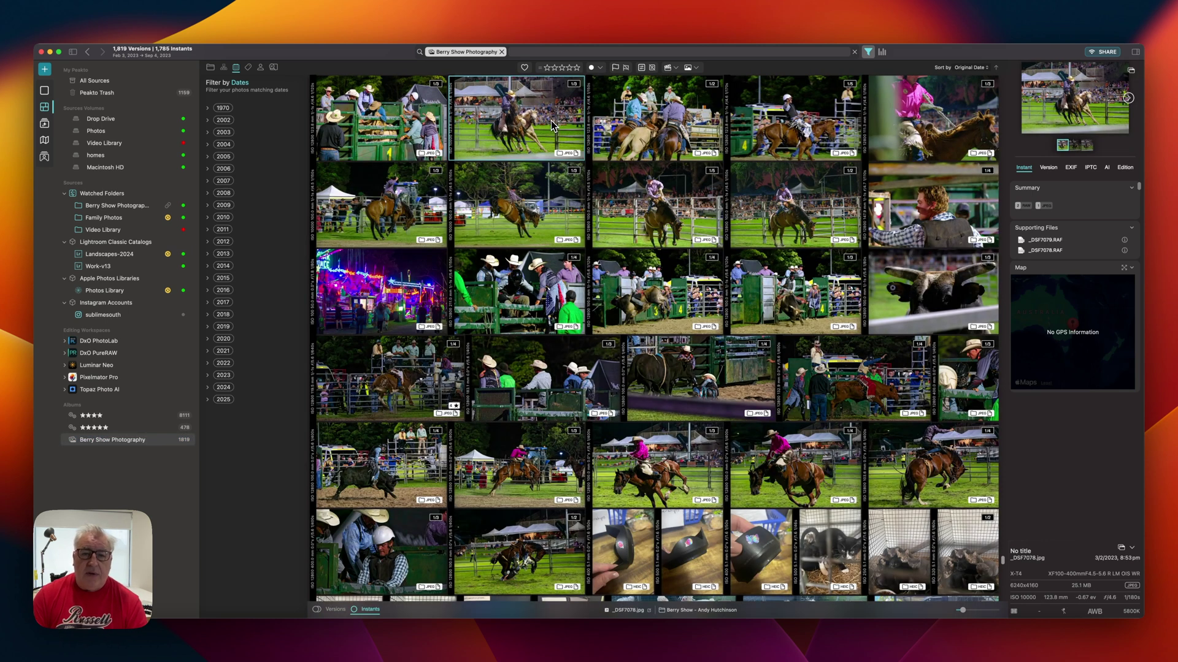
click(549, 54)
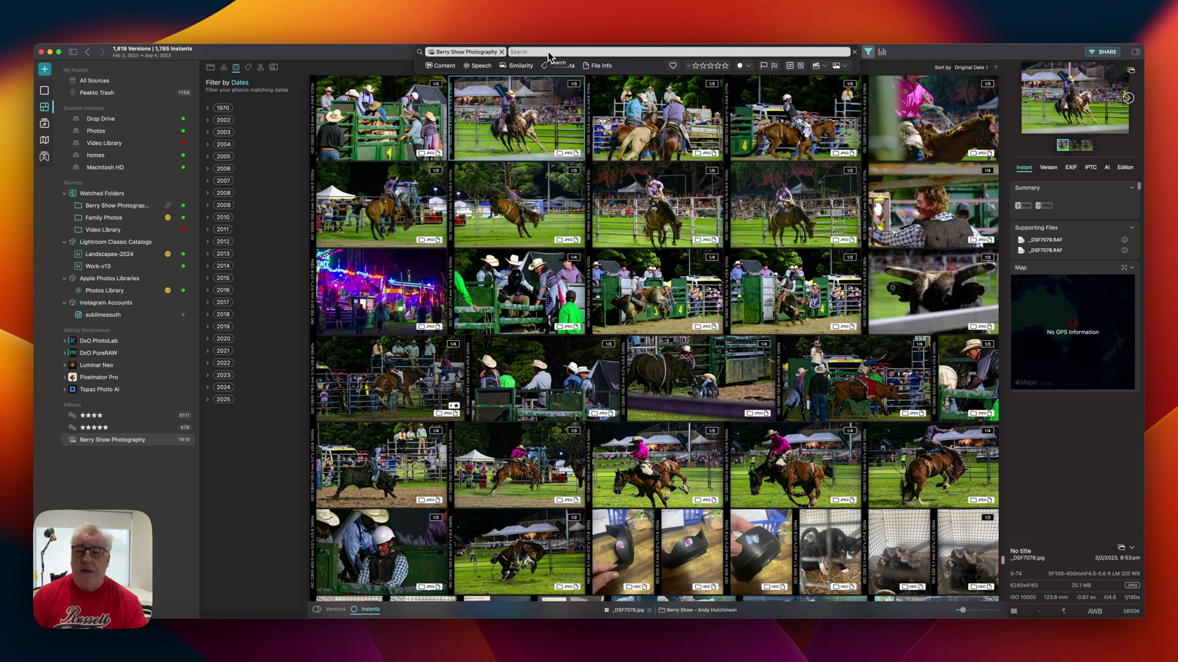
Run an AI content search for 'cow', view a result full size, then switch to the five-star album
click(548, 52)
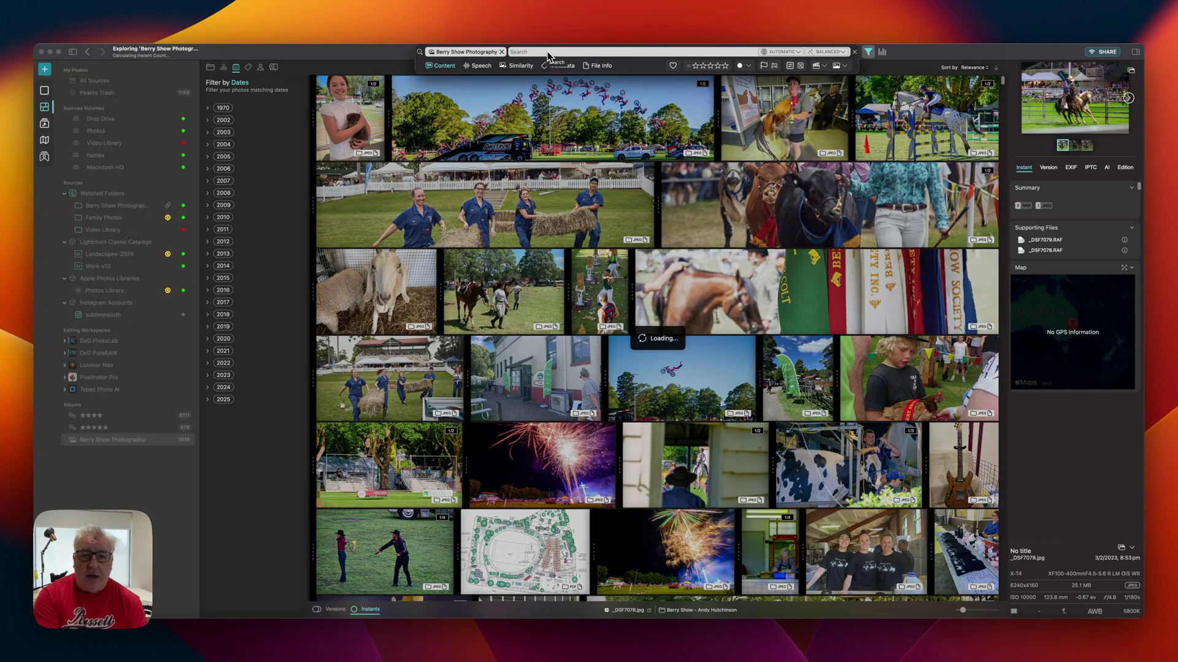
text(cow)
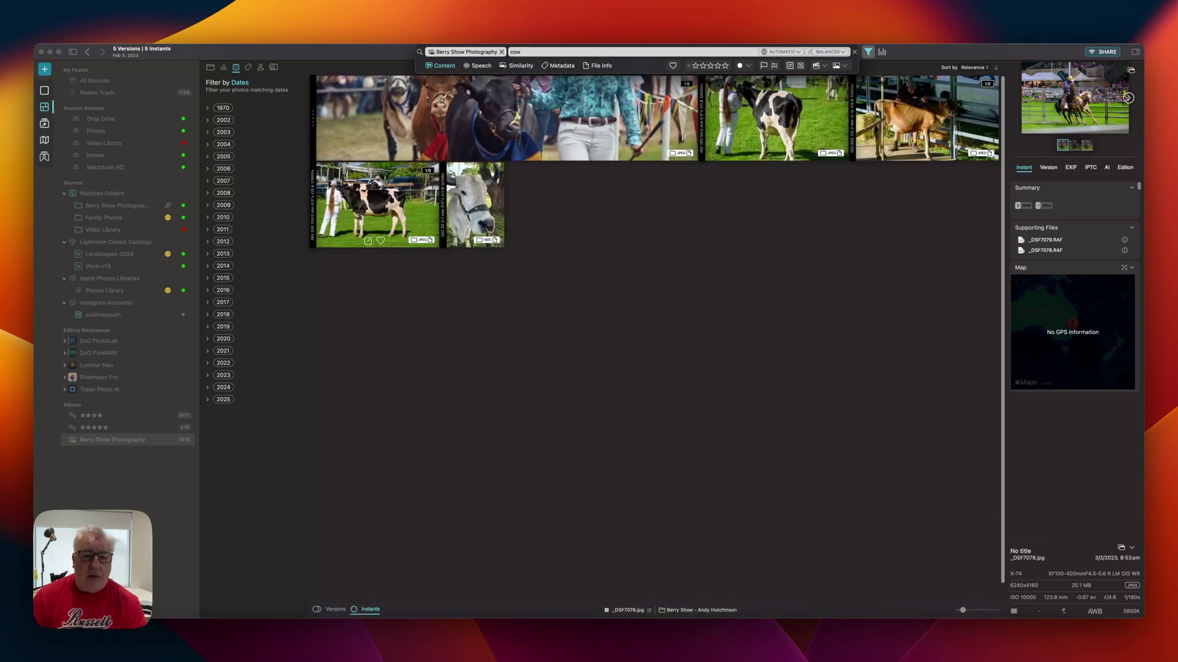
double_click(428, 197)
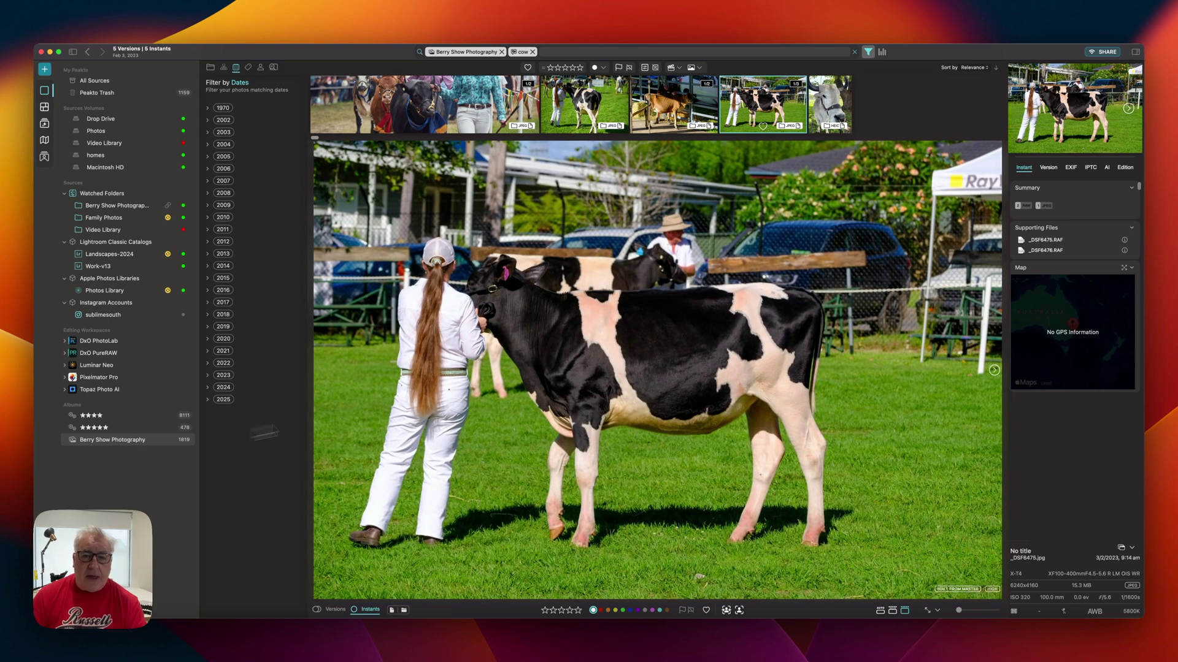
click(535, 55)
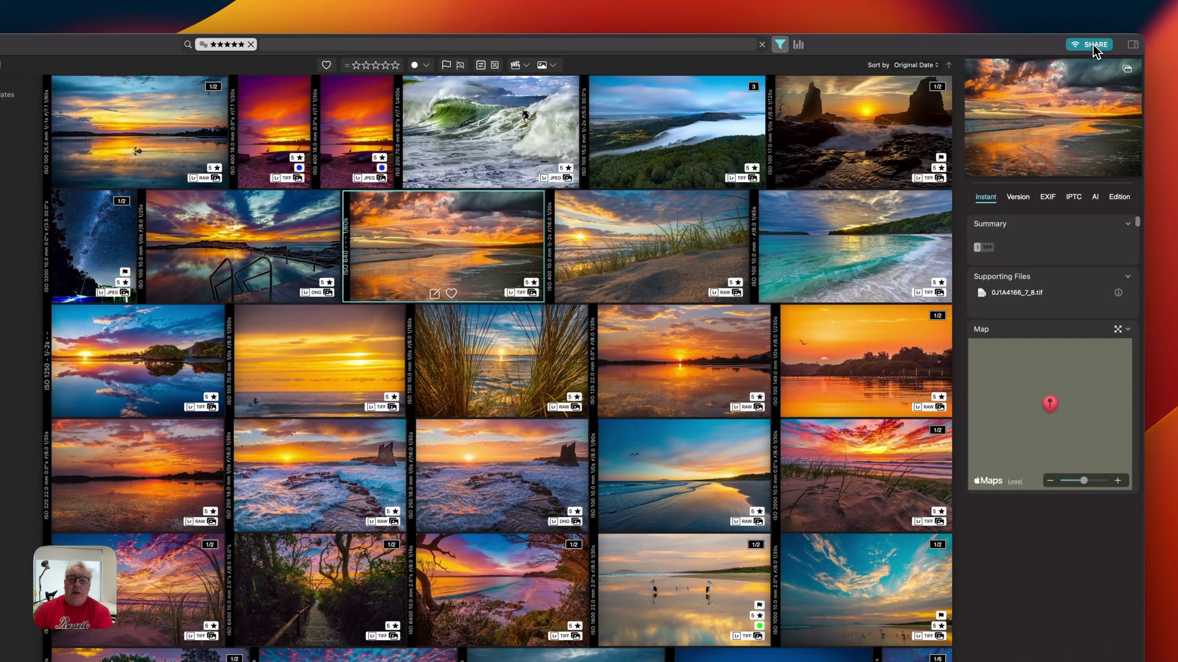
Start the Peakto Connect sharing server in Local mode, limited to the local network
click(1091, 44)
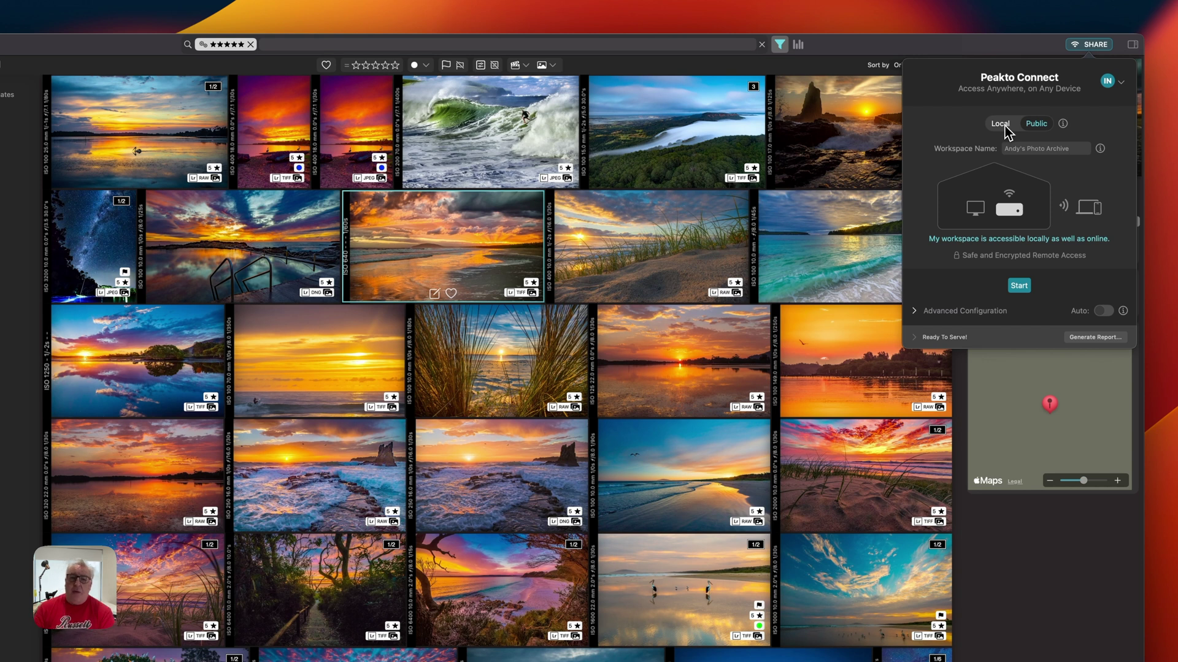
click(1004, 124)
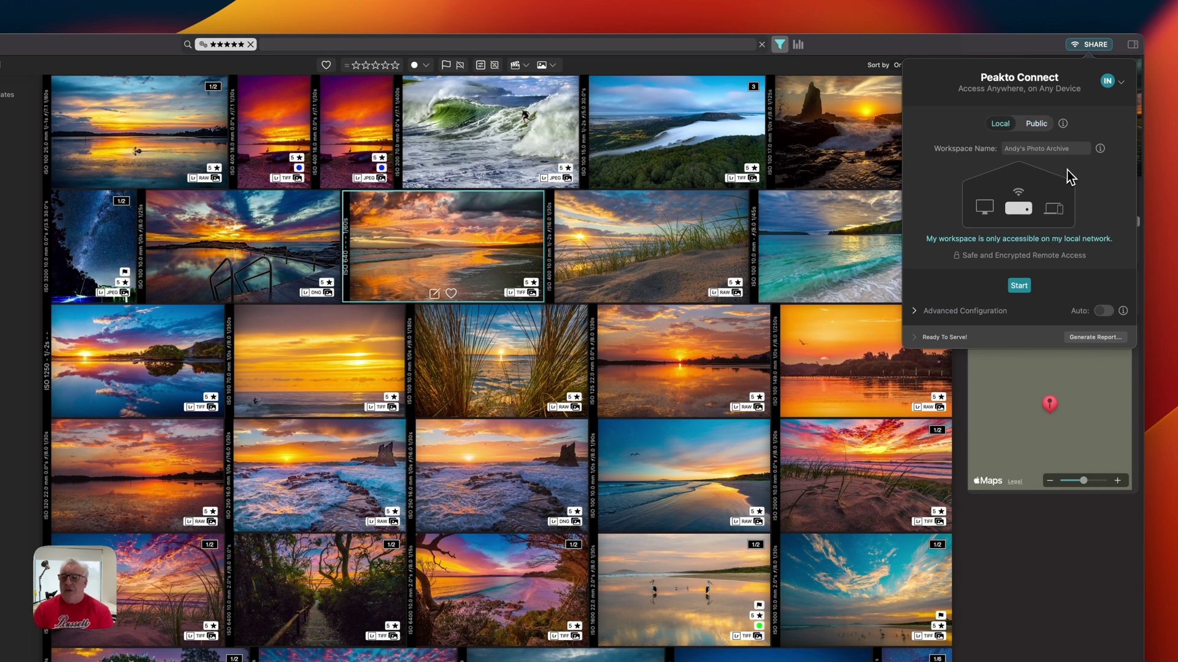
click(1021, 287)
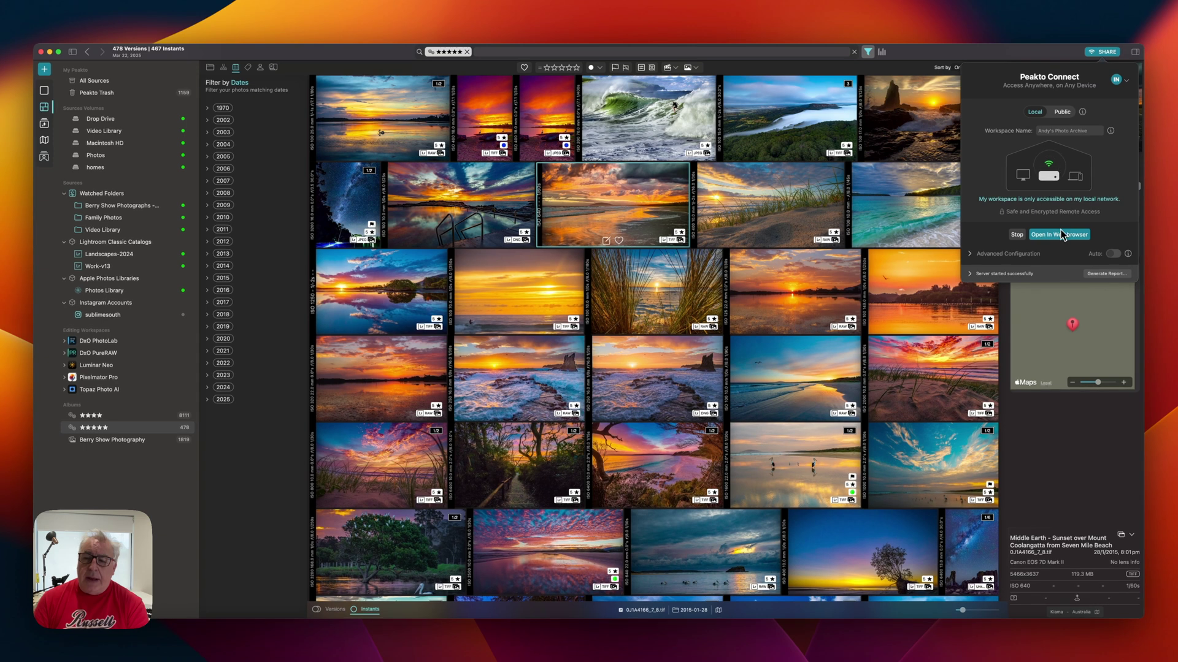
Open the shared library in Safari, search 'people on a beach', view one result, then close it
click(1062, 237)
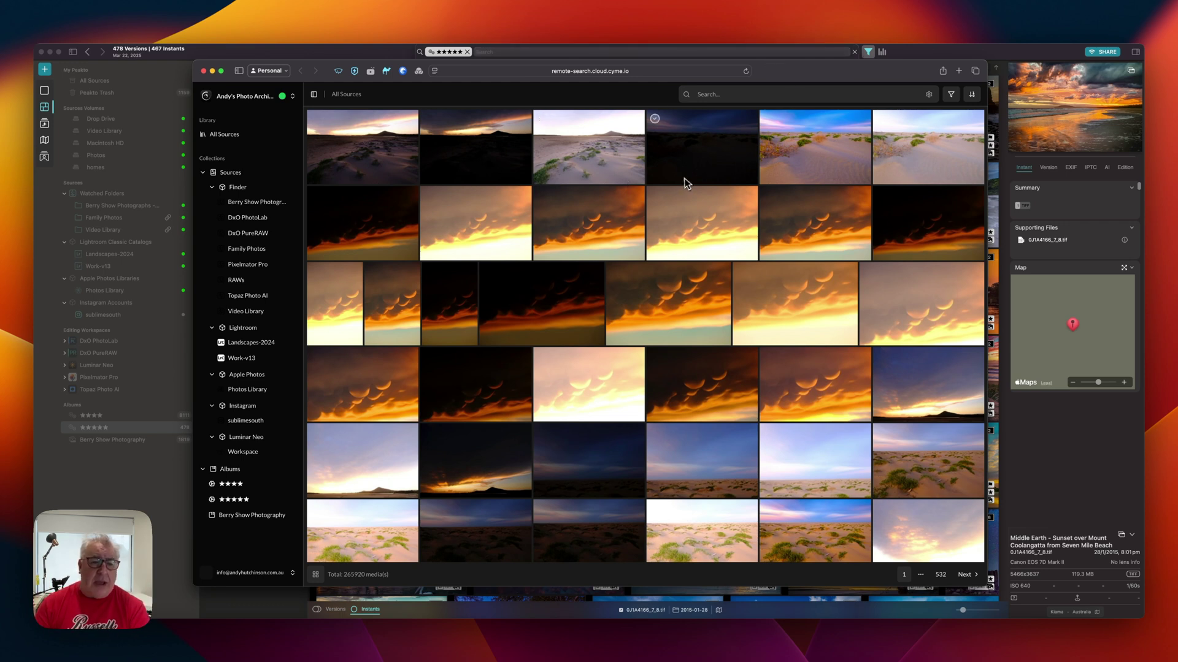
click(720, 95)
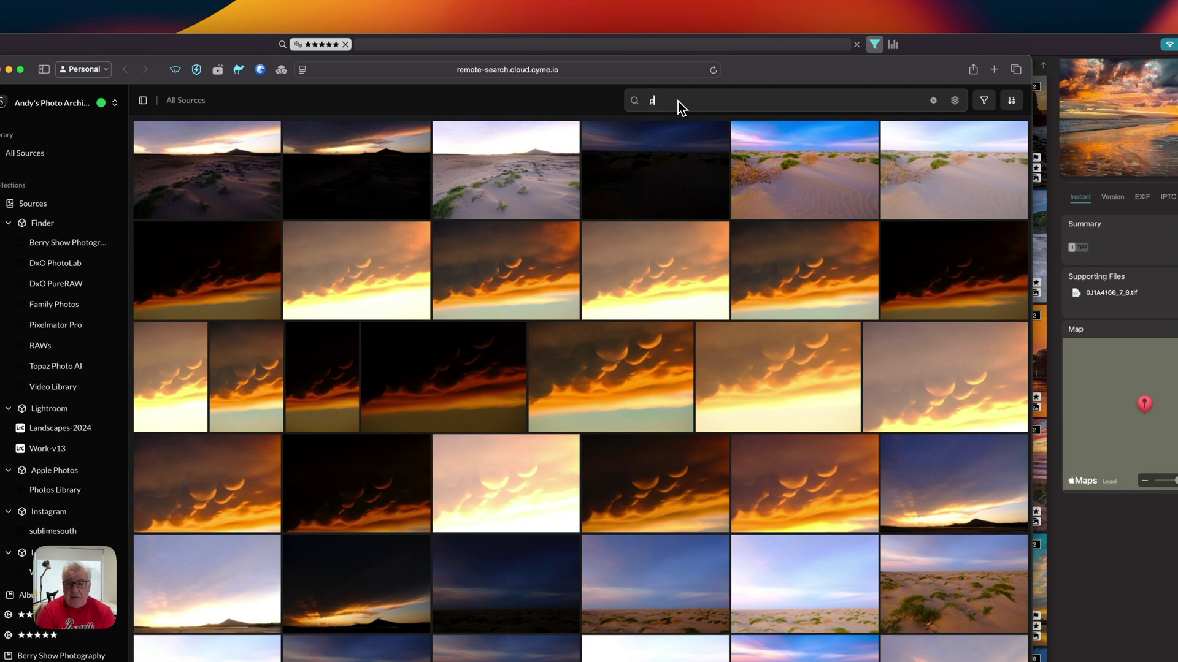
text(people on a beach)
key(Return)
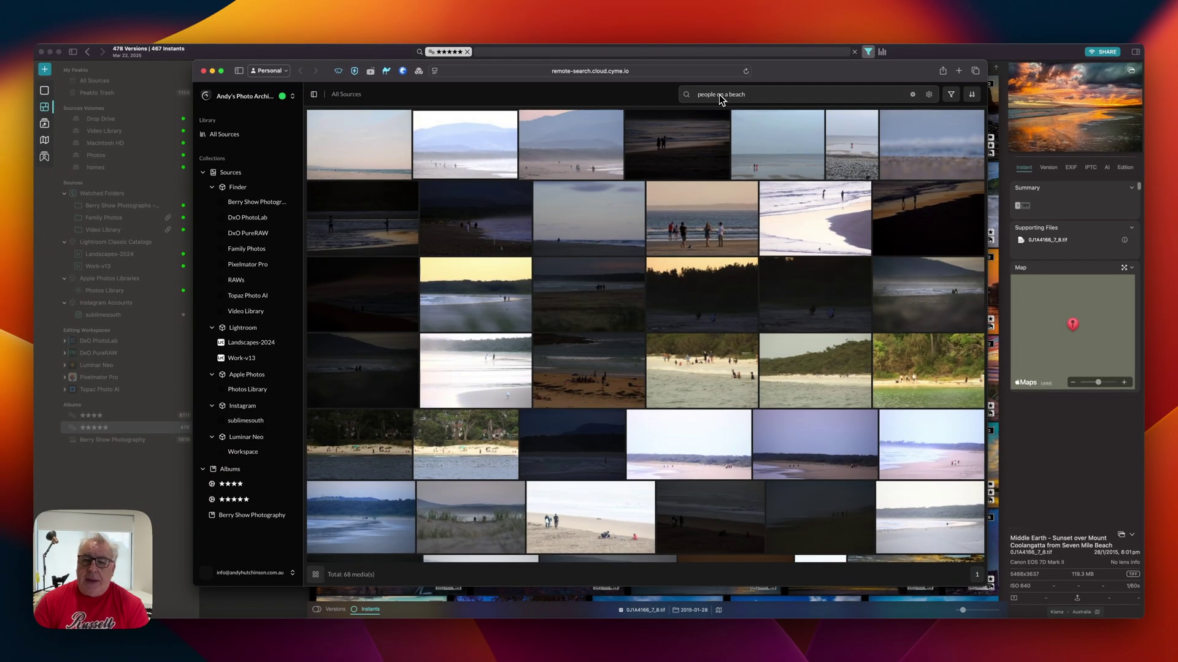
click(721, 234)
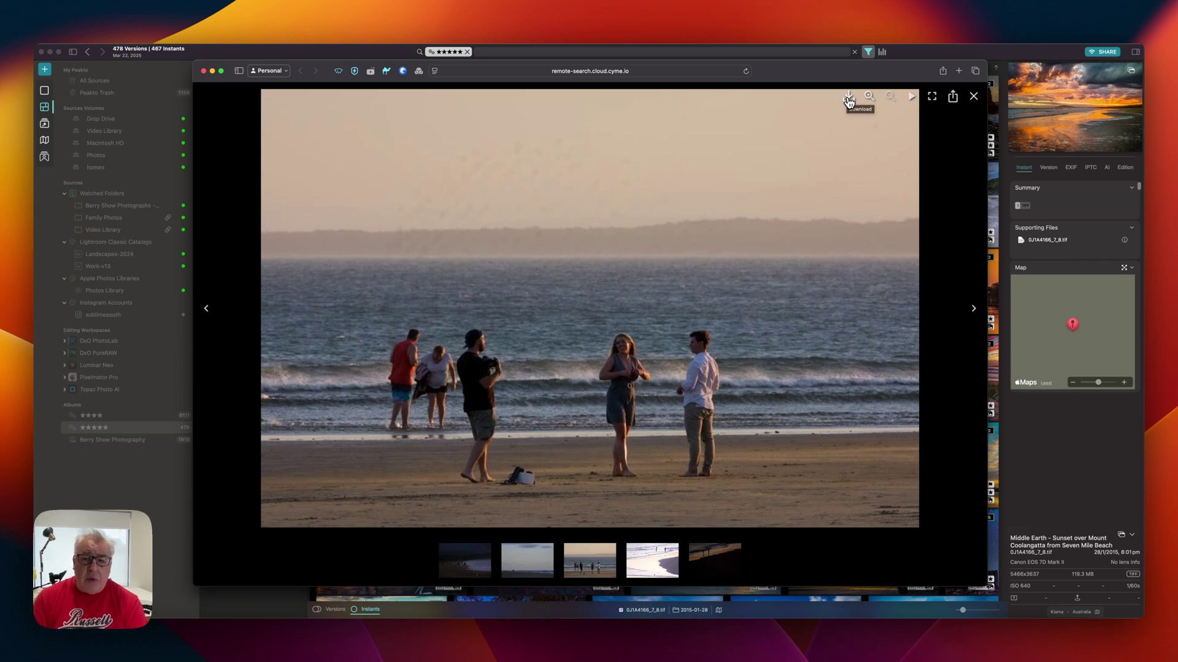
click(973, 97)
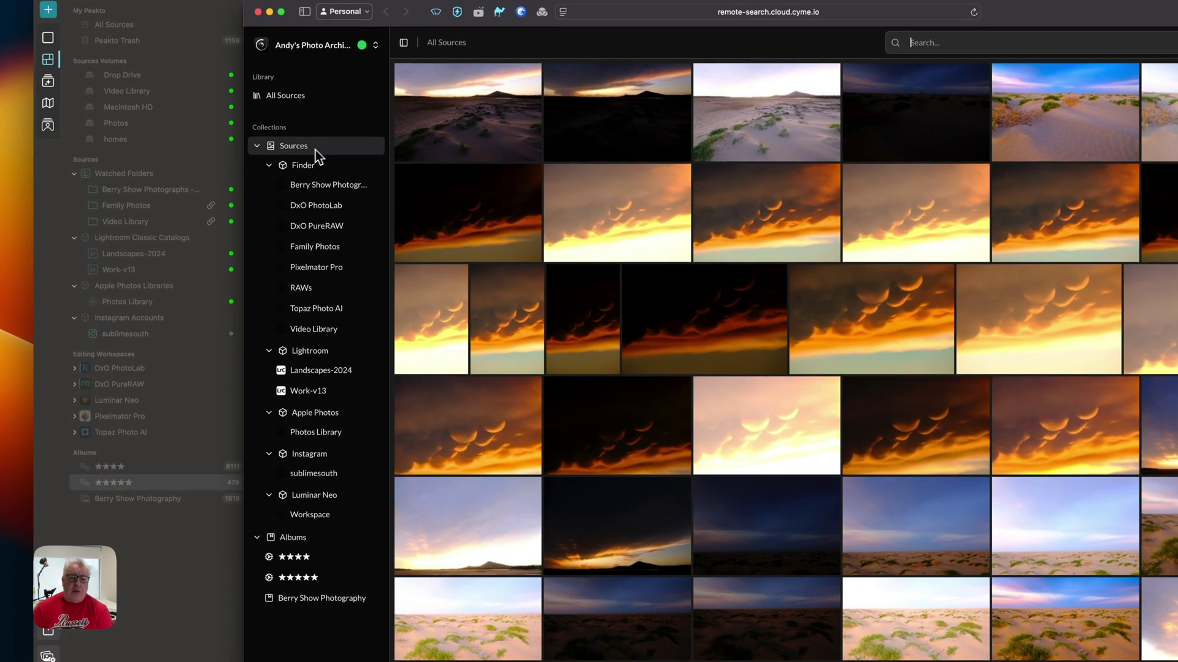
Collapse Finder, open Landscapes-2024, then open its Berry Show Photography album in the web share
click(270, 167)
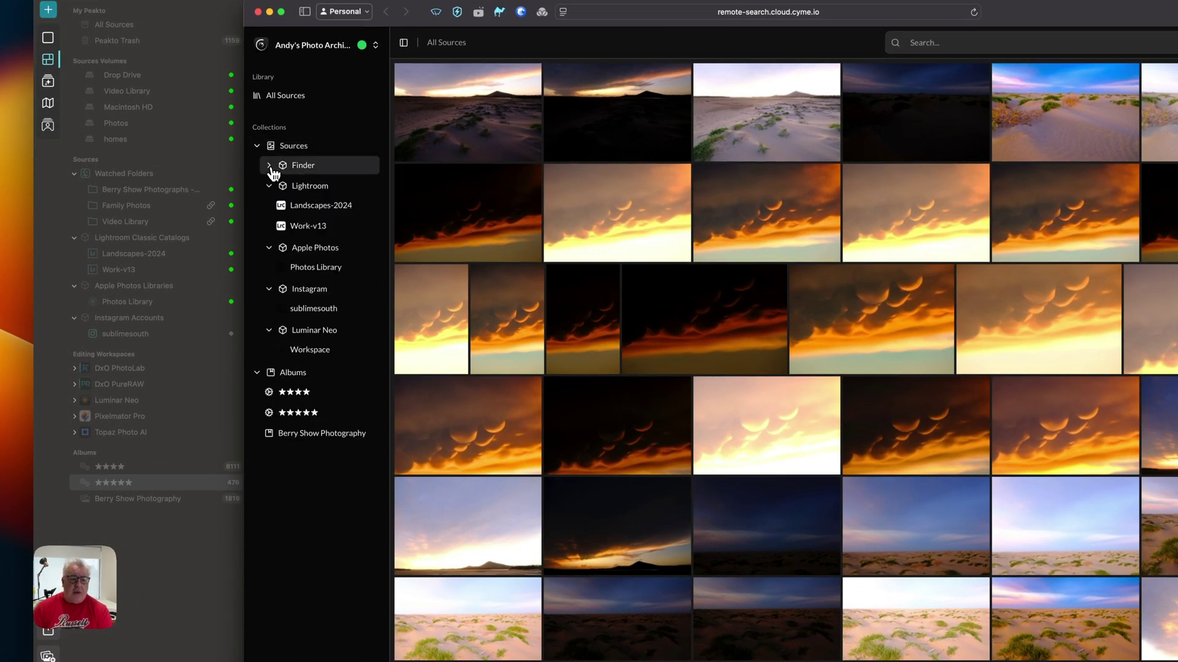
click(336, 209)
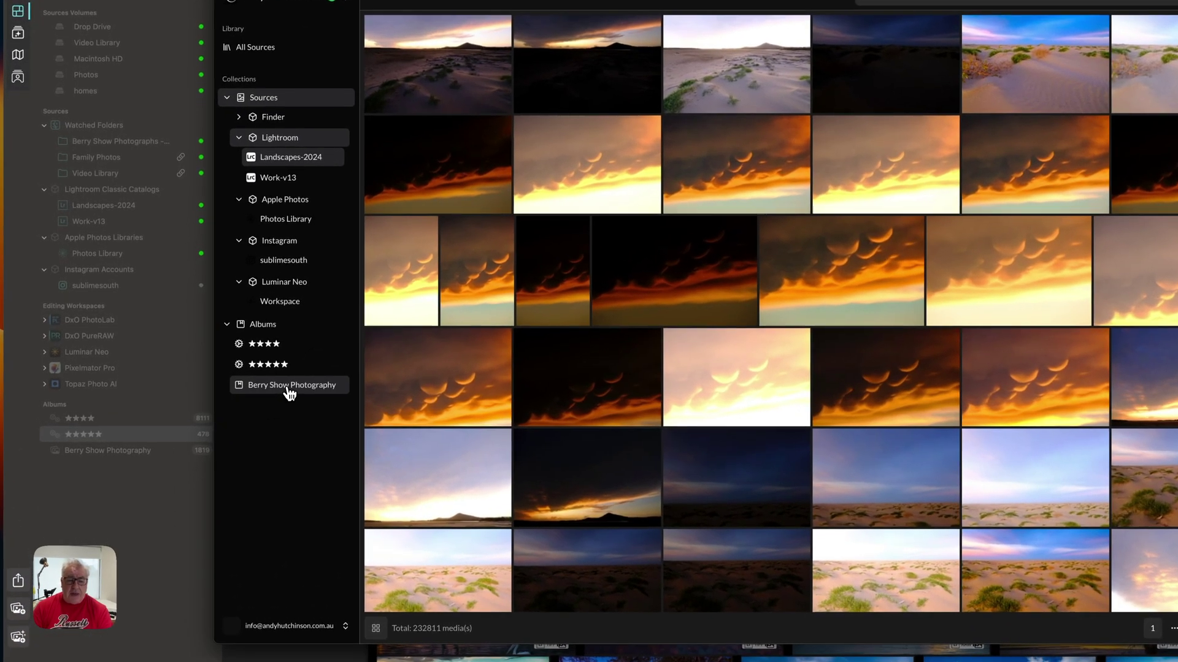
click(346, 386)
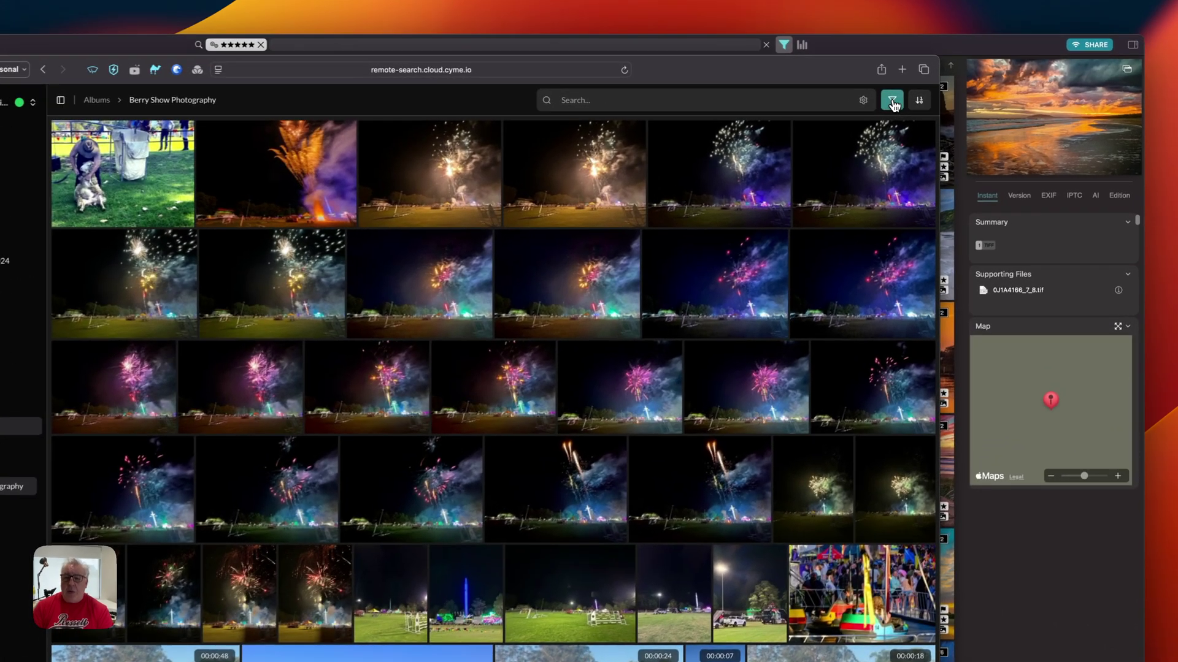
Show the Berry Show Photography album's filter popup, then its sort-order dropdown
click(951, 96)
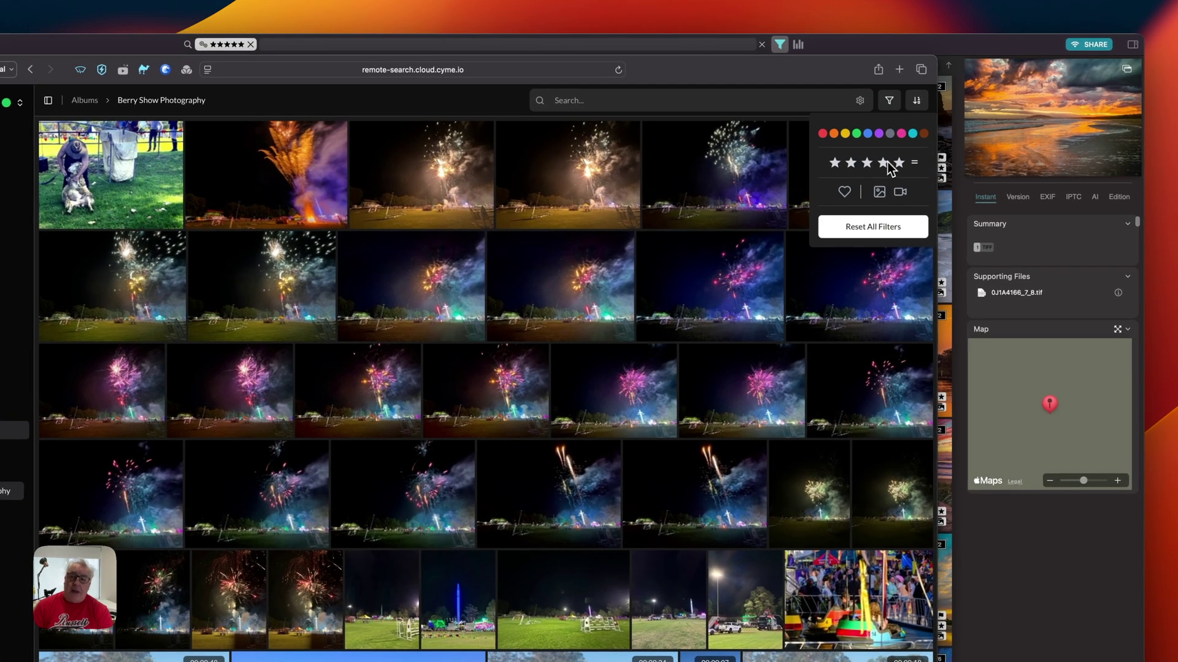
click(918, 102)
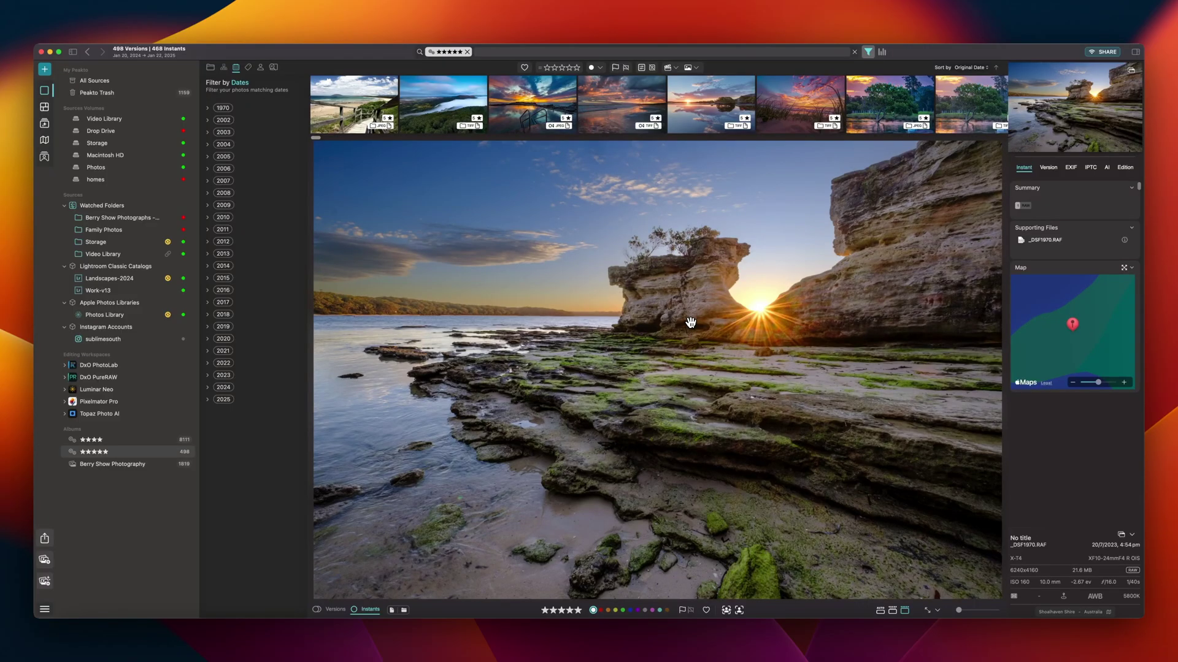
Advance three photos through the five-star album to the rocky sunset shot _DSF4905-HDR.dng
key(Right)
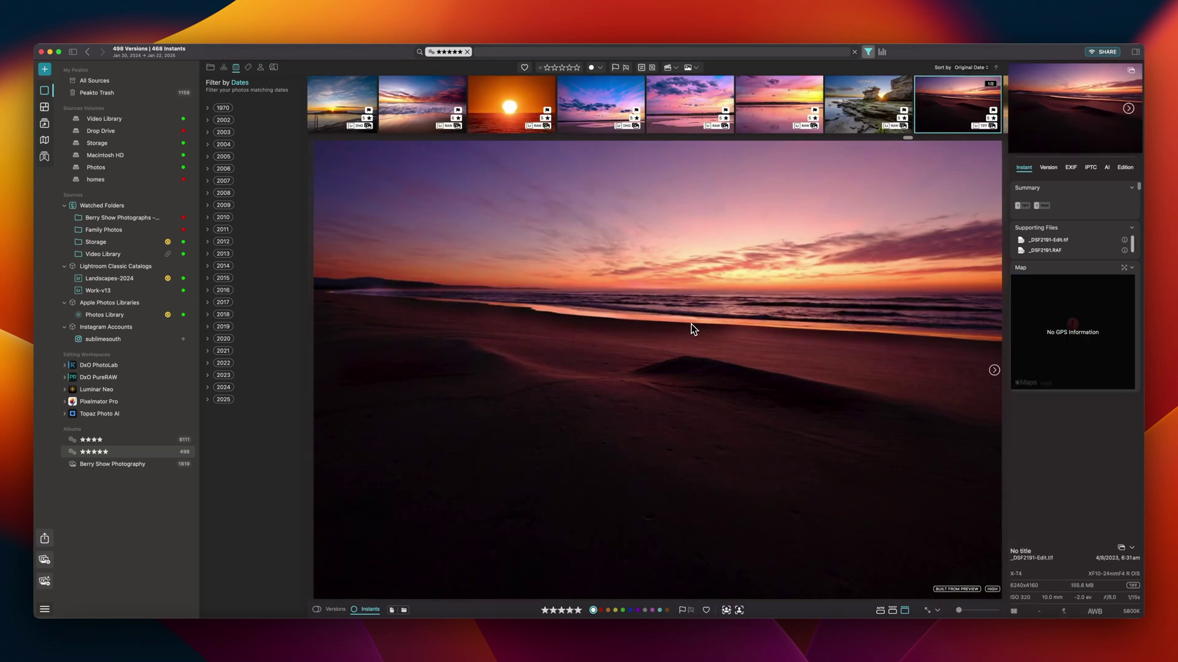
key(Right)
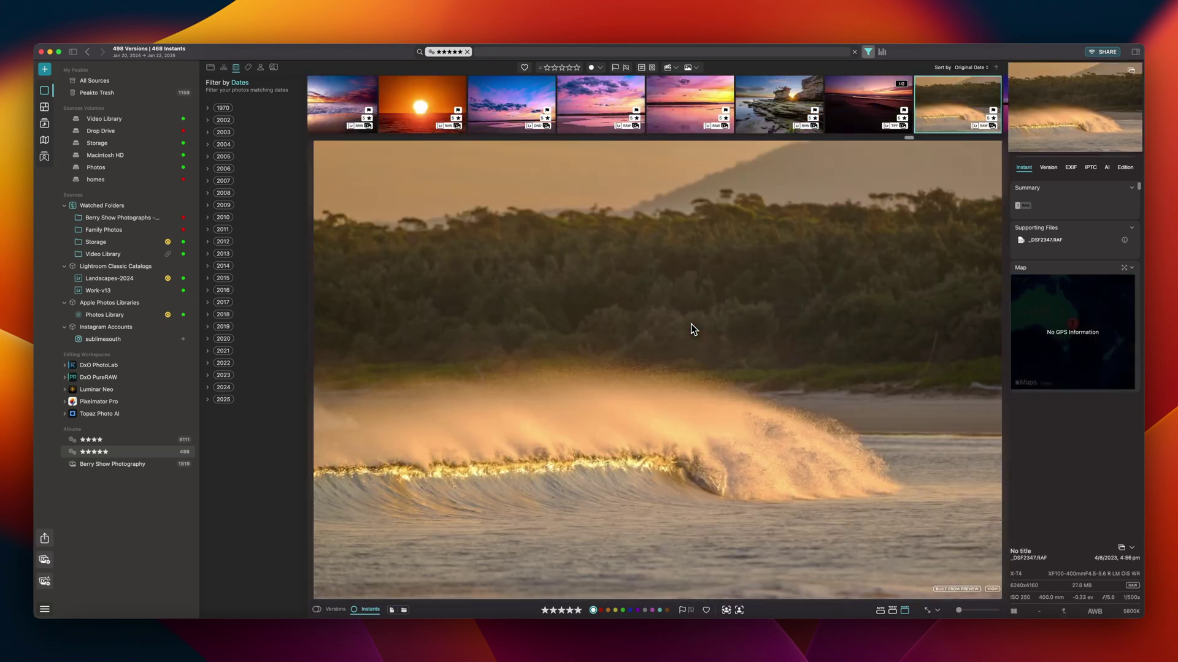
key(Right)
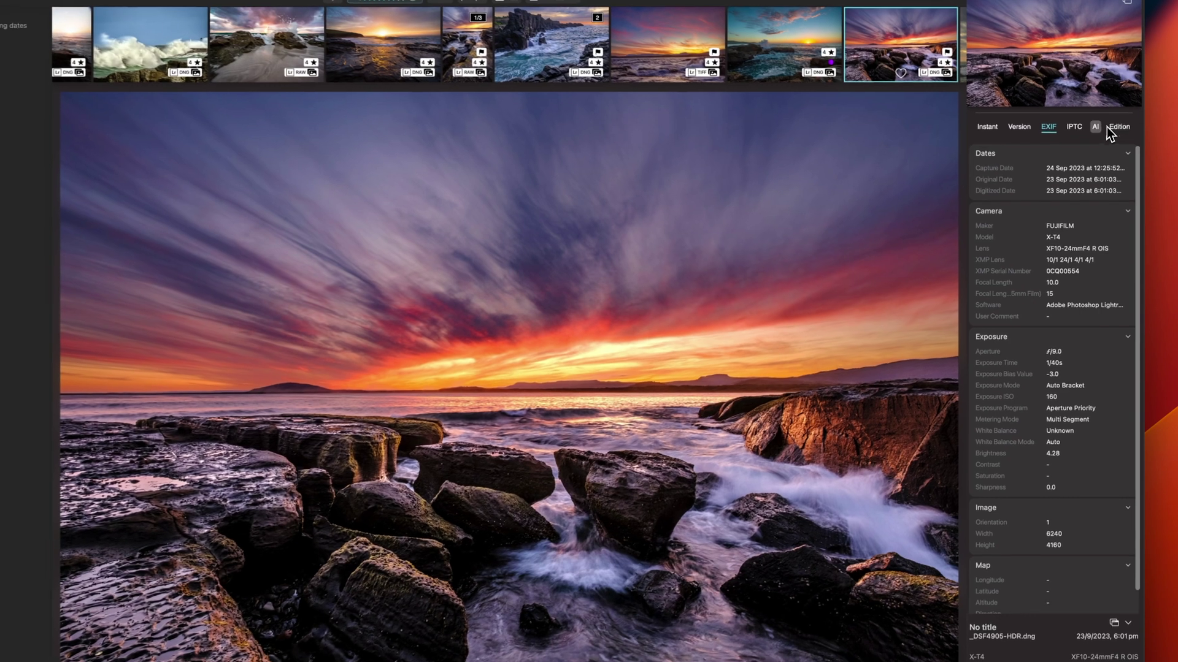
Show the AI analysis scores for _DSF4905-HDR.dng and collapse its Color Harmonies section
click(1107, 168)
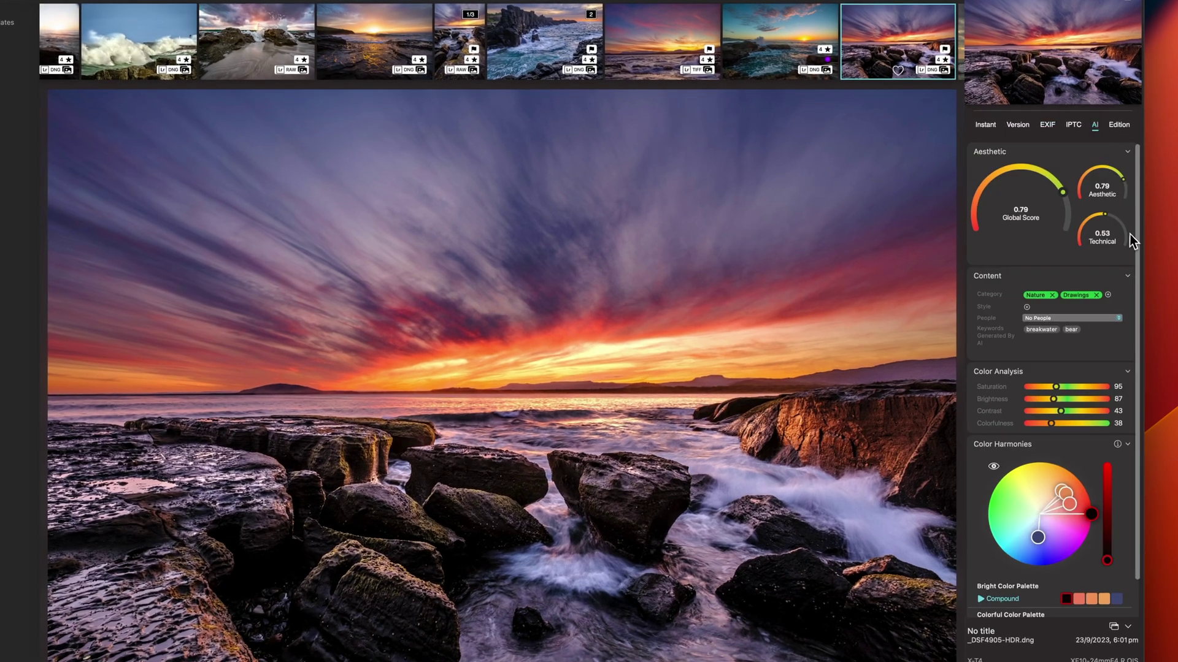
scroll(1135, 276, down, 2)
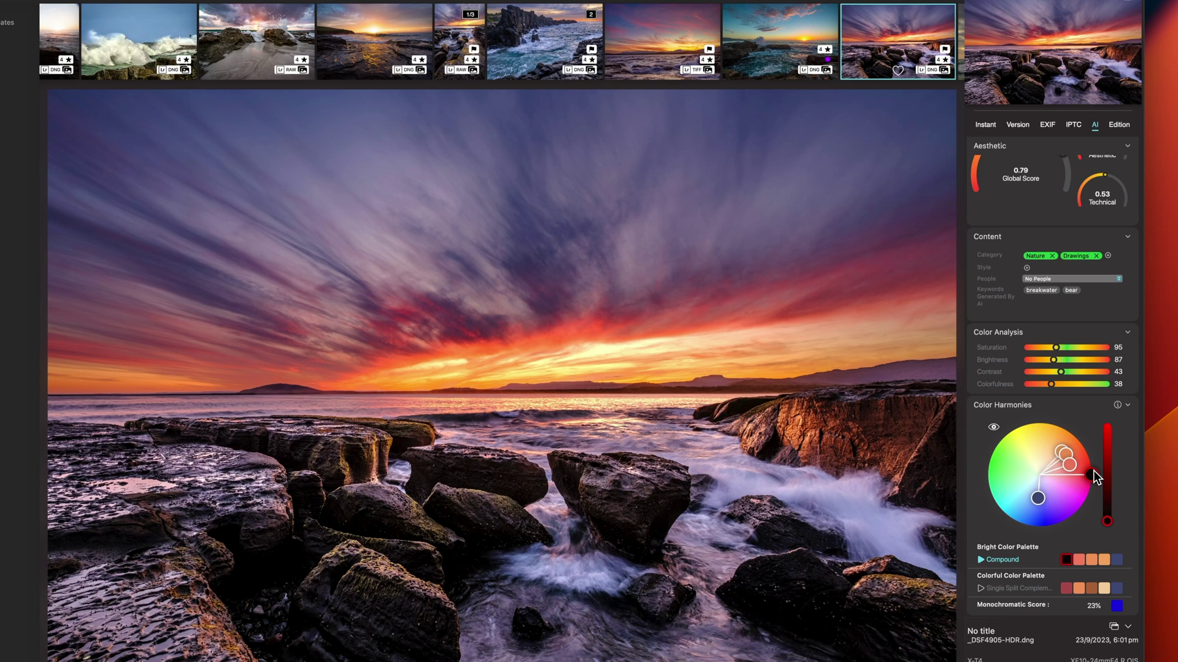
click(1128, 405)
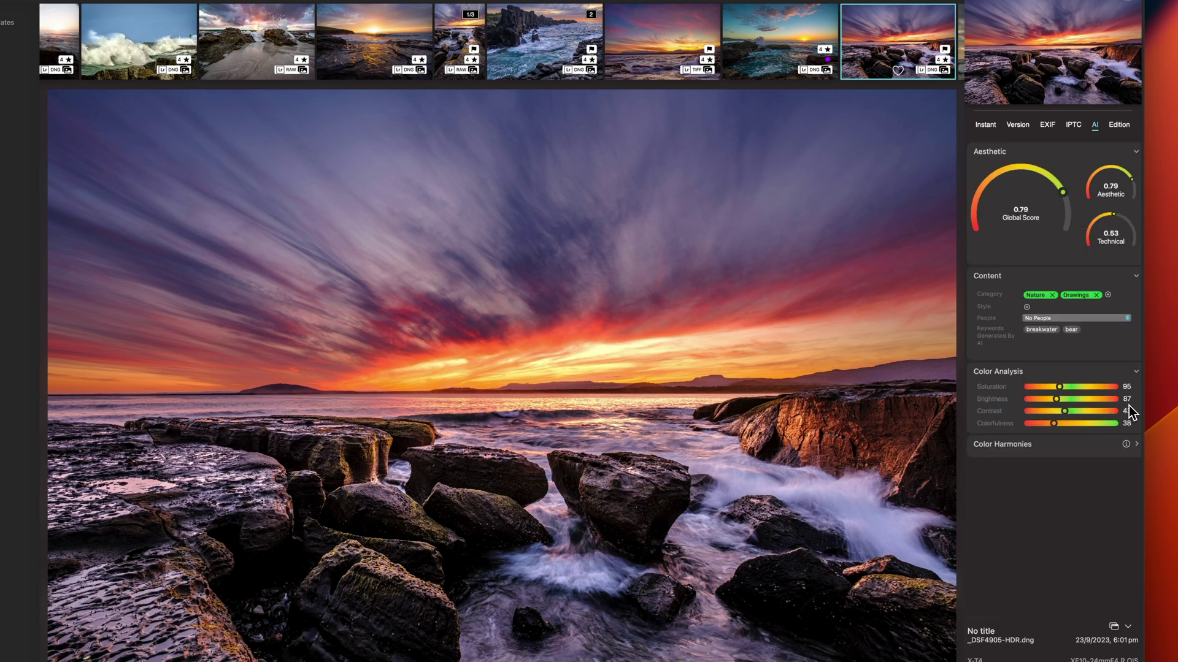
Re-expand Color Harmonies, then open the DxO PhotoLab editing workspace with its sub-collections
click(1135, 446)
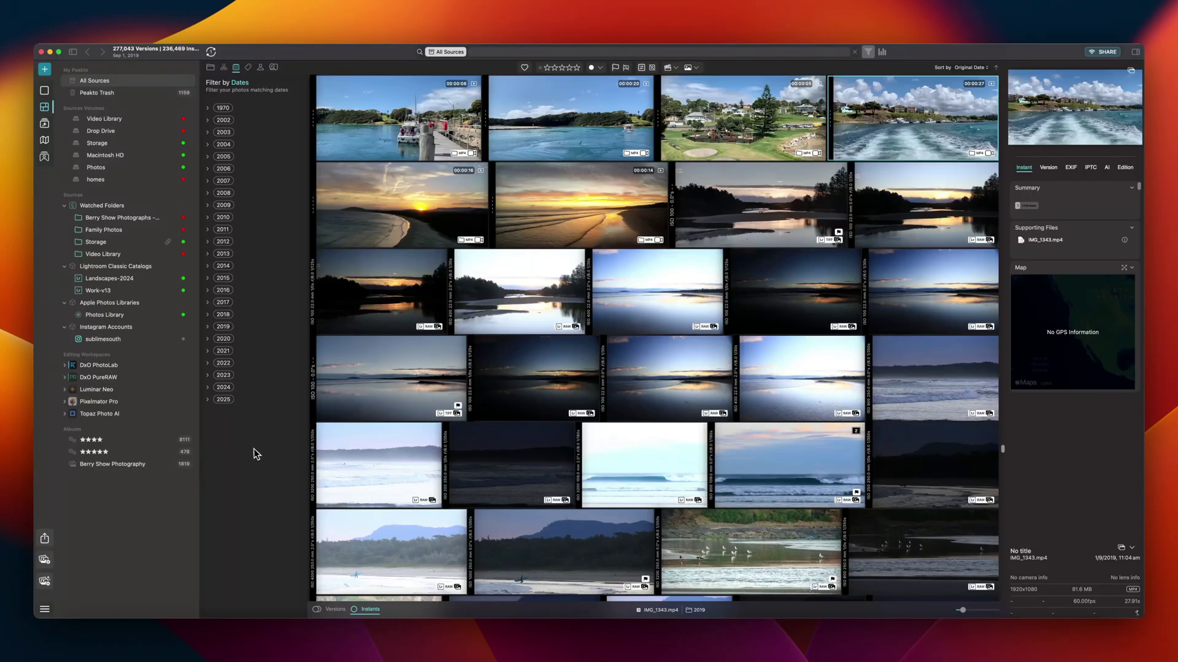
click(74, 368)
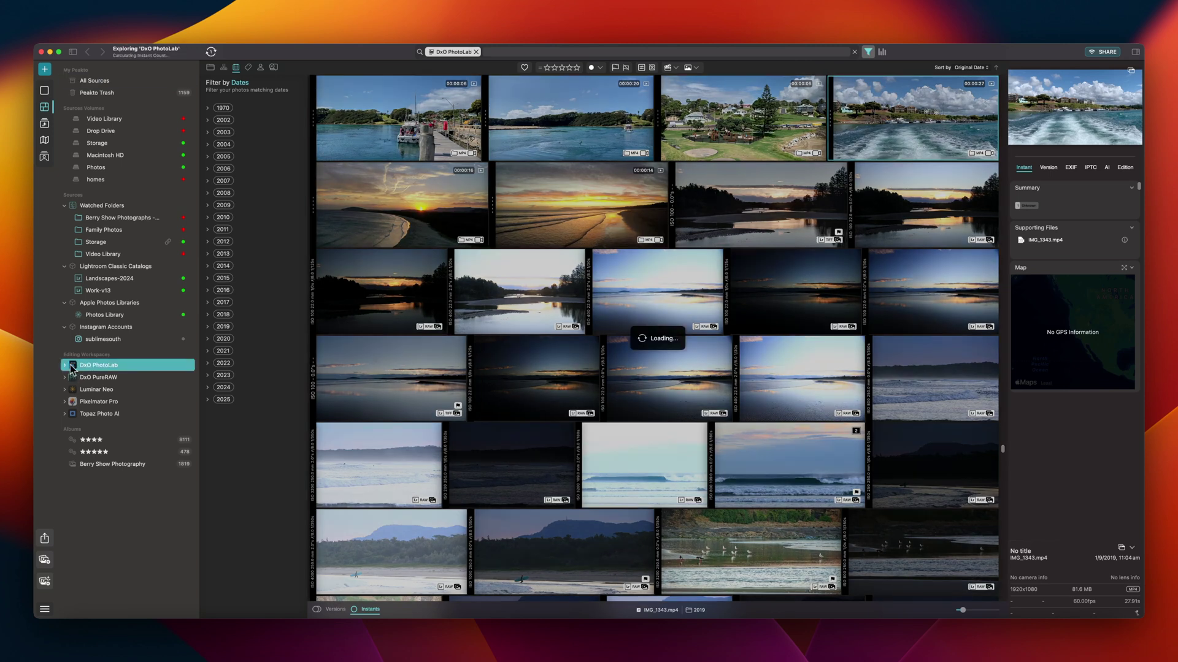
click(65, 367)
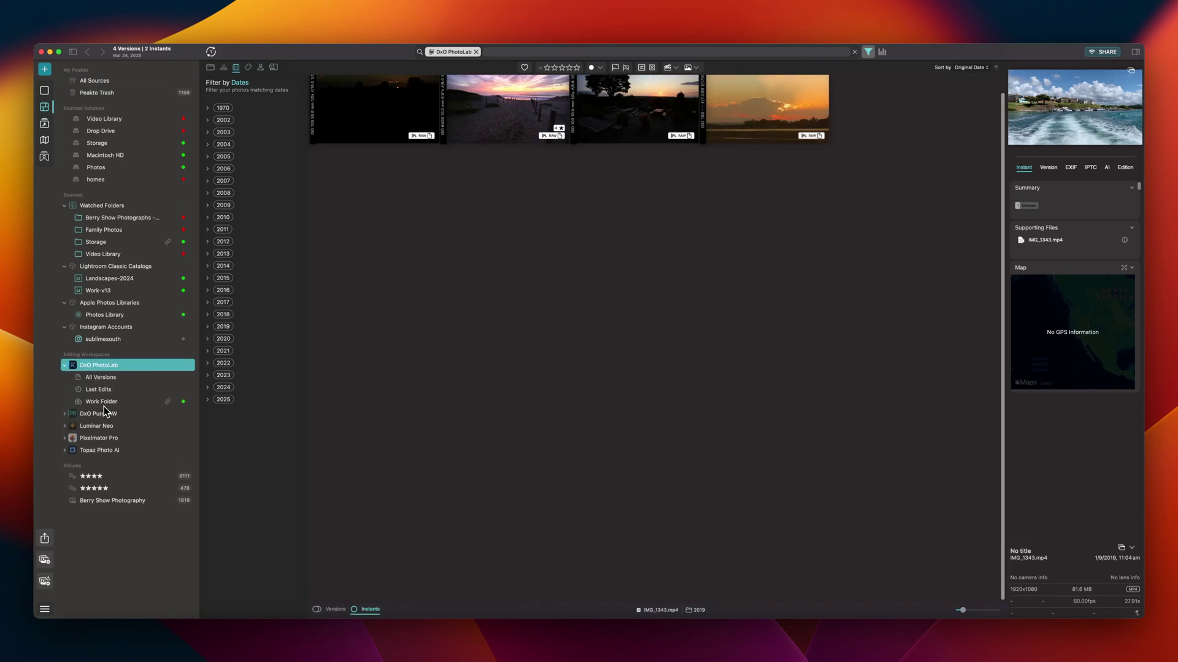
View the beach sunset photo full-size, then switch to the tree silhouette sunset photo
click(507, 117)
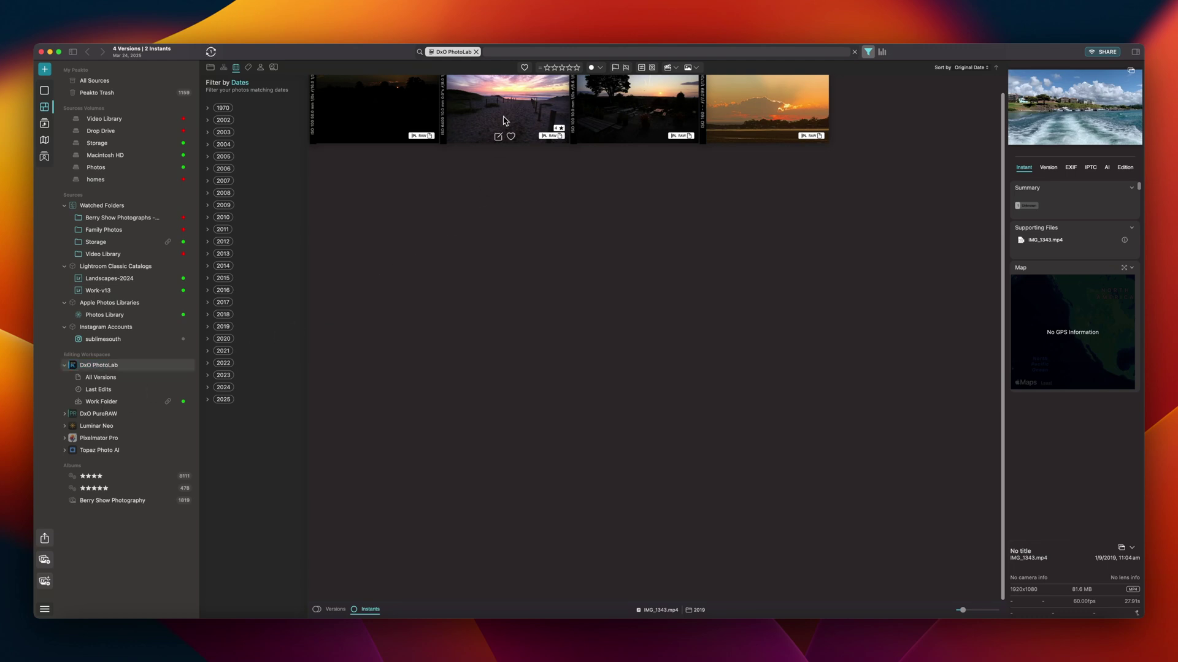
double_click(510, 104)
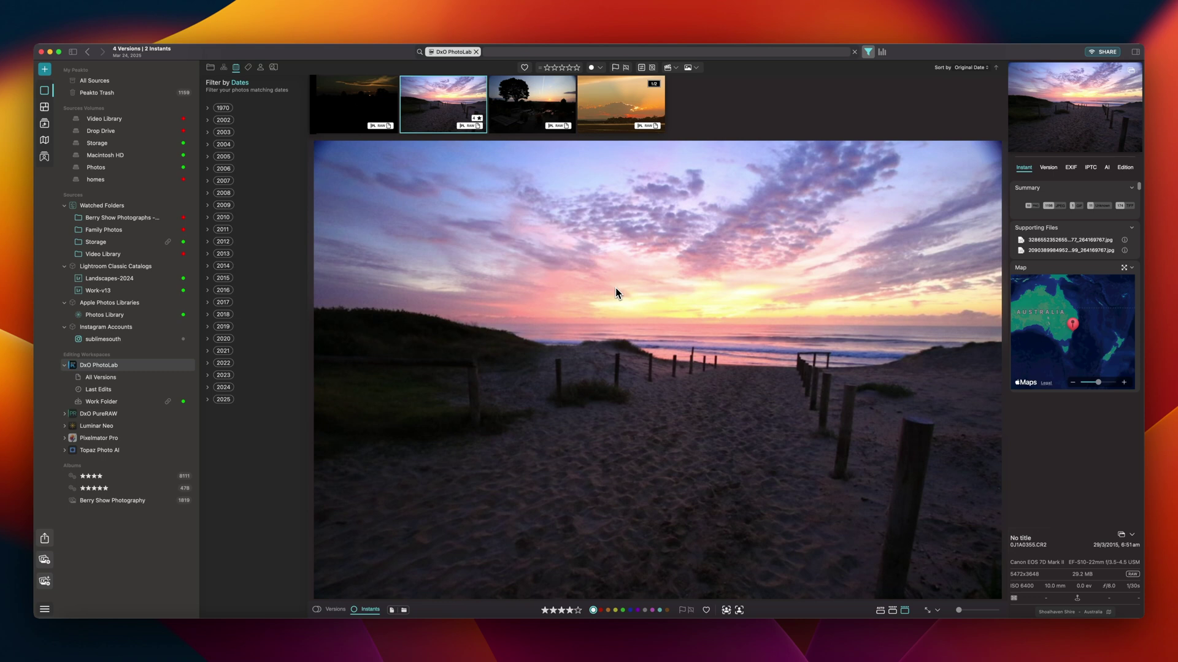
click(547, 109)
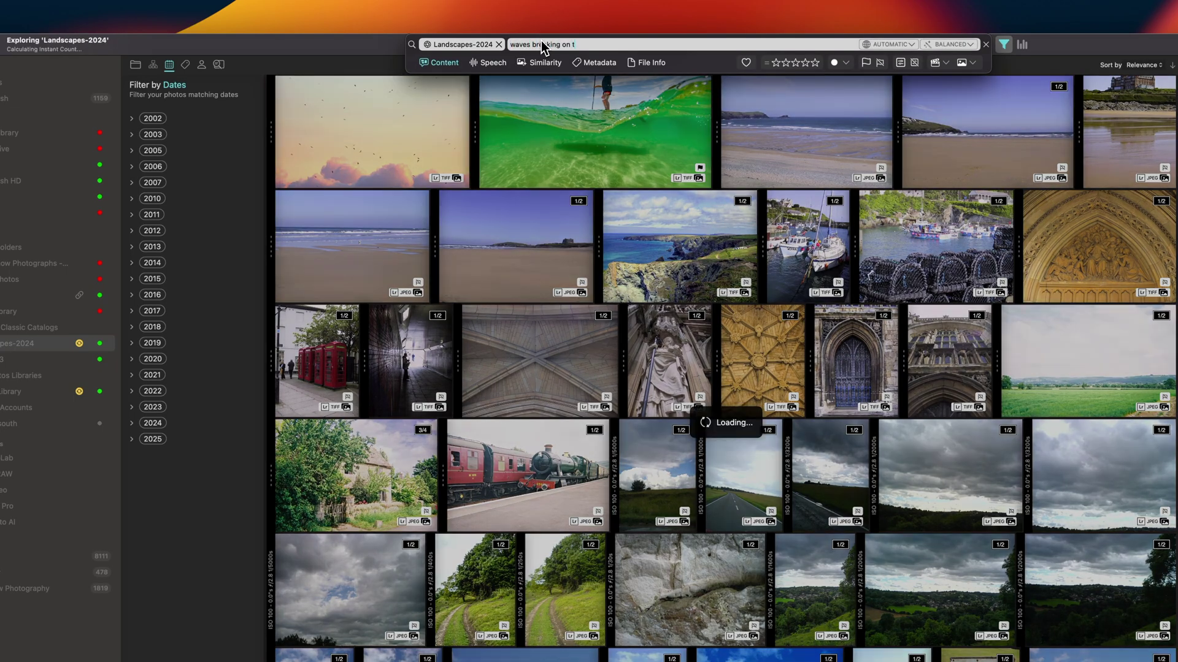
Search Landscapes-2024 for 'waves breaking on the rocks' and open a matching wave photo full-size
text(on the rocks)
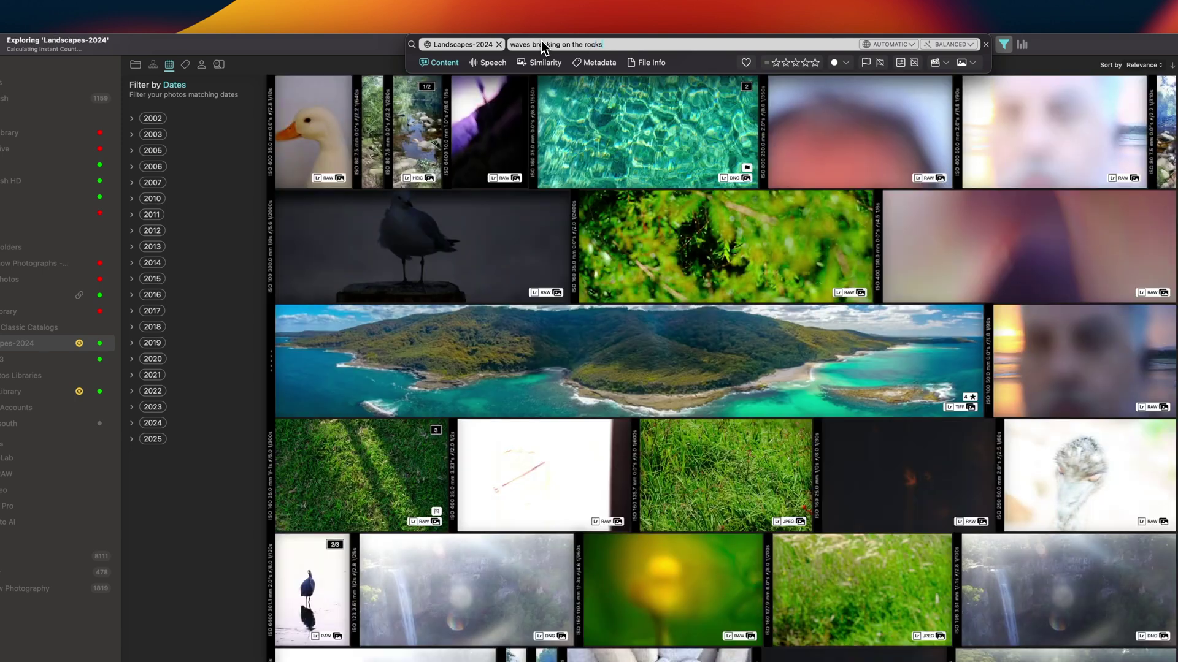
key(Return)
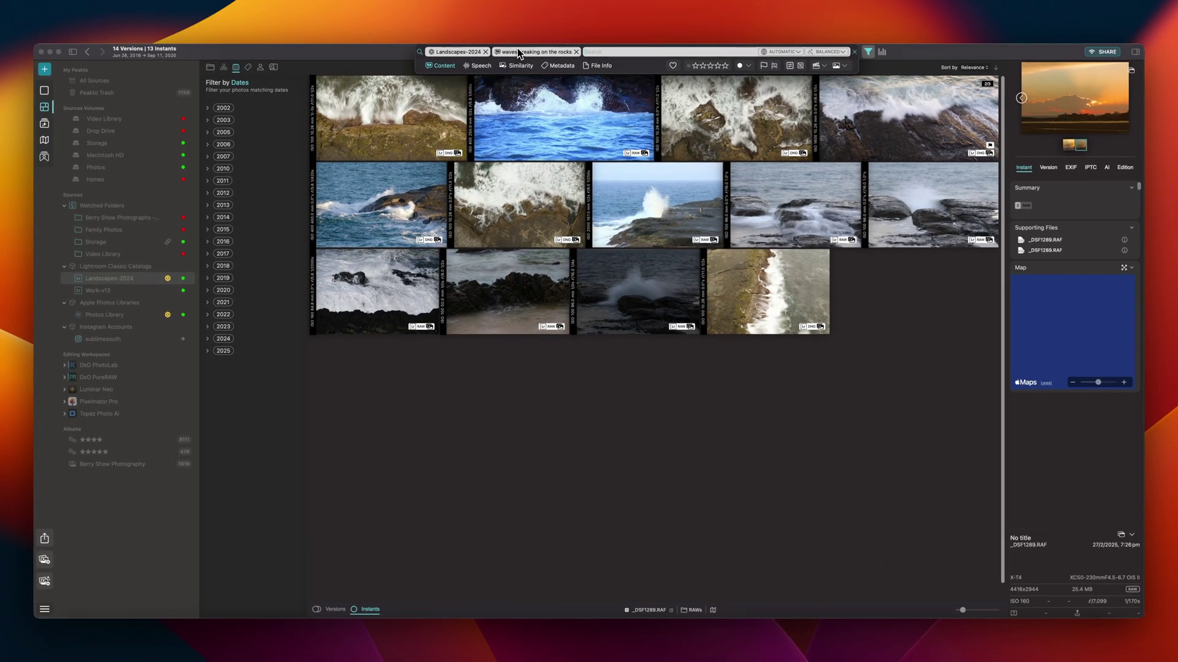
double_click(376, 198)
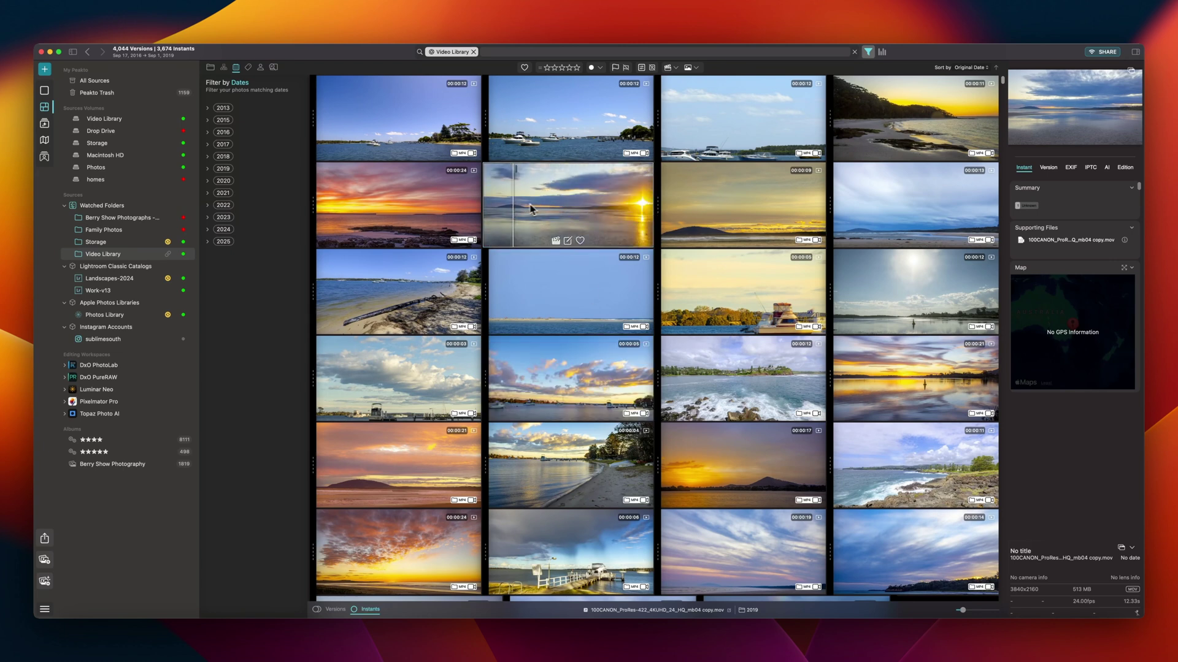
Play the 12-second seascape sunset clip from the Video Library full-size
double_click(578, 212)
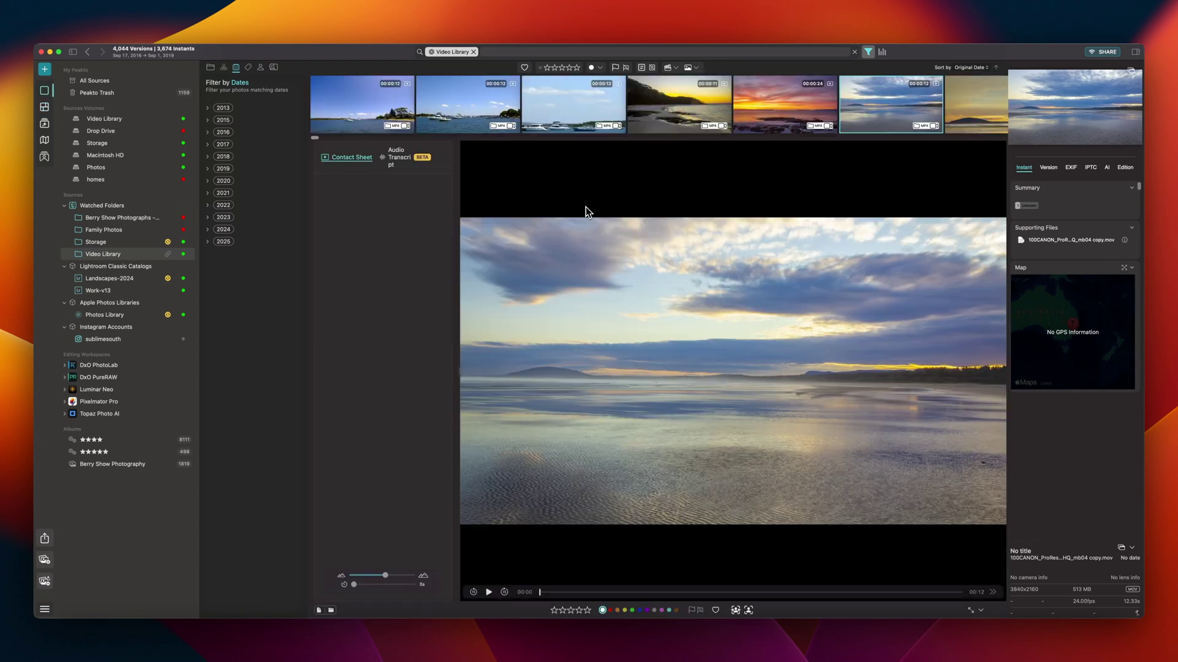